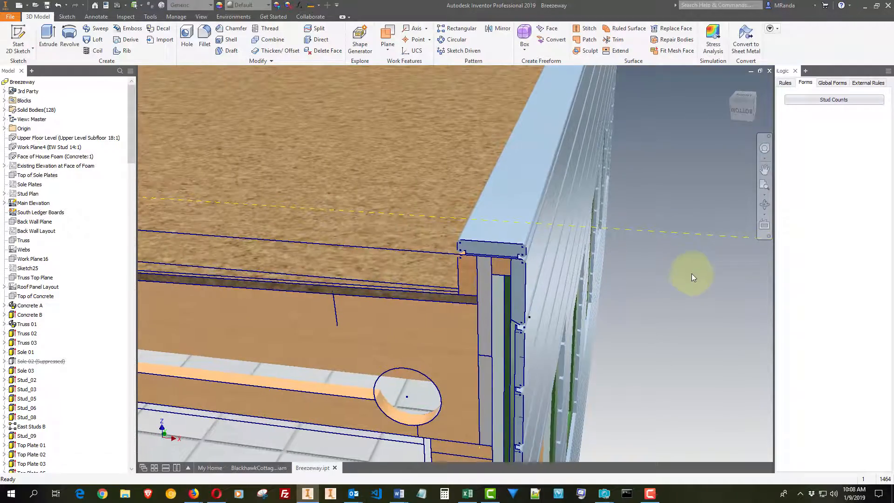
Examine the breezeway's roof edge corner up close, including the parapet cap, siding layers and truss end
{"action": "scroll", "coordinate": [717, 286], "scroll_direction": "down", "scroll_amount": 3}
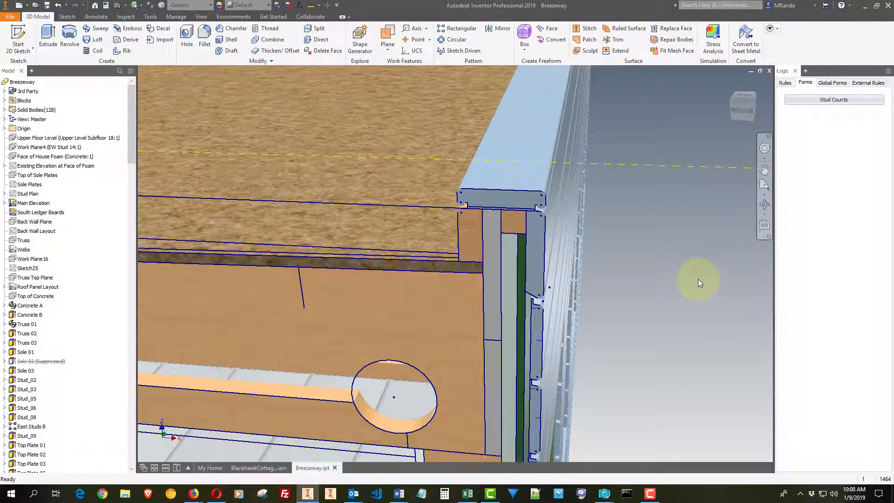
{"action": "scroll", "coordinate": [681, 275], "scroll_direction": "down", "scroll_amount": 1}
{"action": "middle_click_drag", "start_coordinate": [680, 275], "coordinate": [699, 263]}
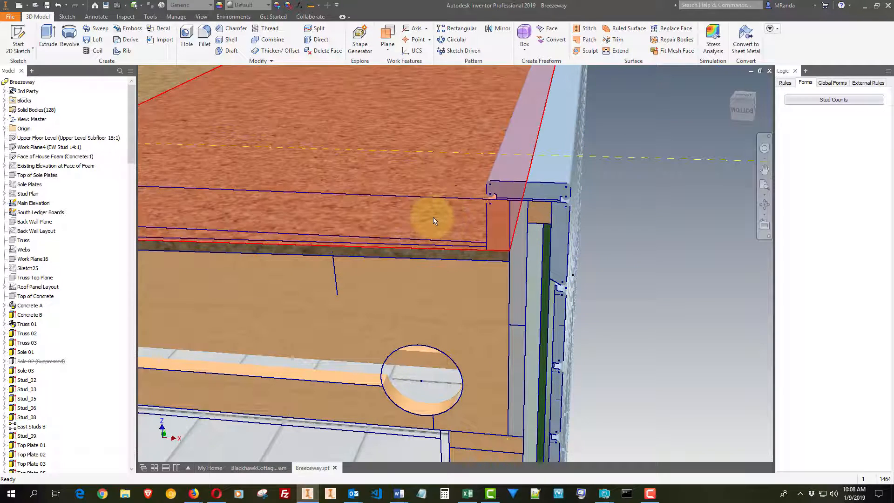
{"action": "middle_click_drag", "start_coordinate": [440, 220], "coordinate": [500, 197], "text": "shift"}
{"action": "middle_click_drag", "start_coordinate": [565, 214], "coordinate": [584, 222], "text": "shift"}
{"action": "middle_click_drag", "start_coordinate": [246, 243], "coordinate": [288, 253]}
{"action": "middle_click_drag", "start_coordinate": [239, 162], "coordinate": [708, 266], "text": "shift"}
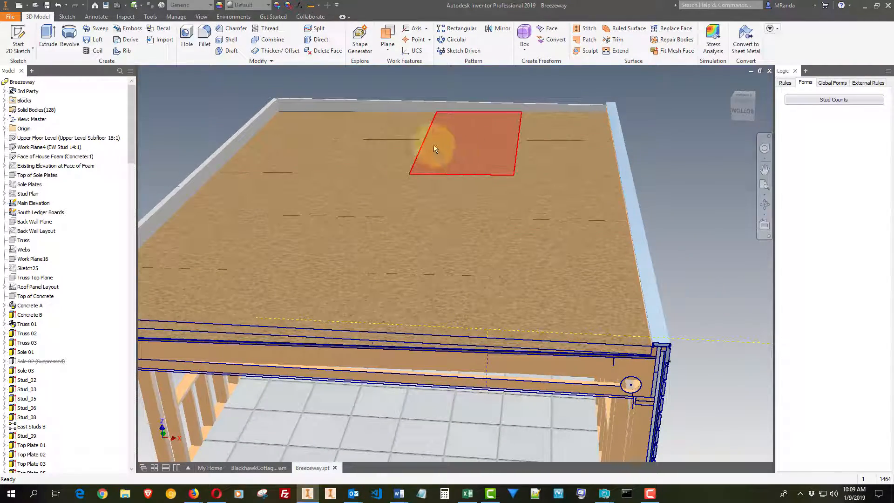
{"action": "middle_click_drag", "start_coordinate": [680, 194], "coordinate": [724, 202], "text": "shift"}
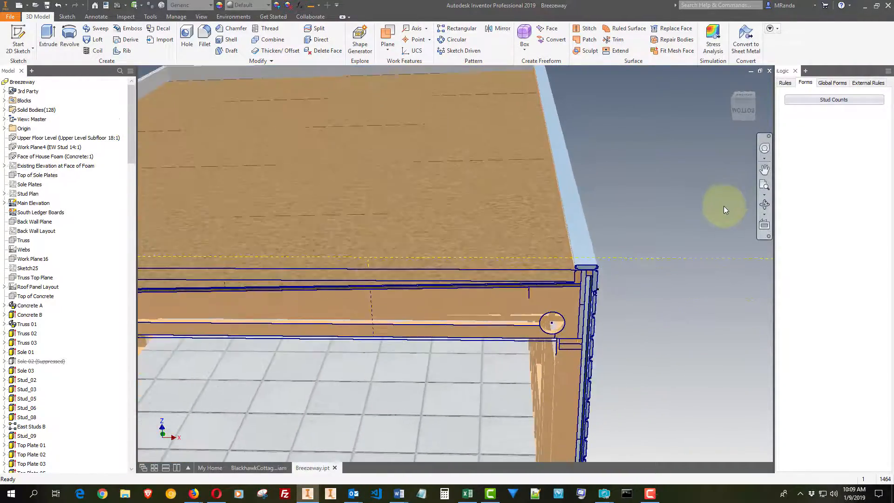
{"action": "scroll", "coordinate": [724, 218], "scroll_direction": "up", "scroll_amount": 4}
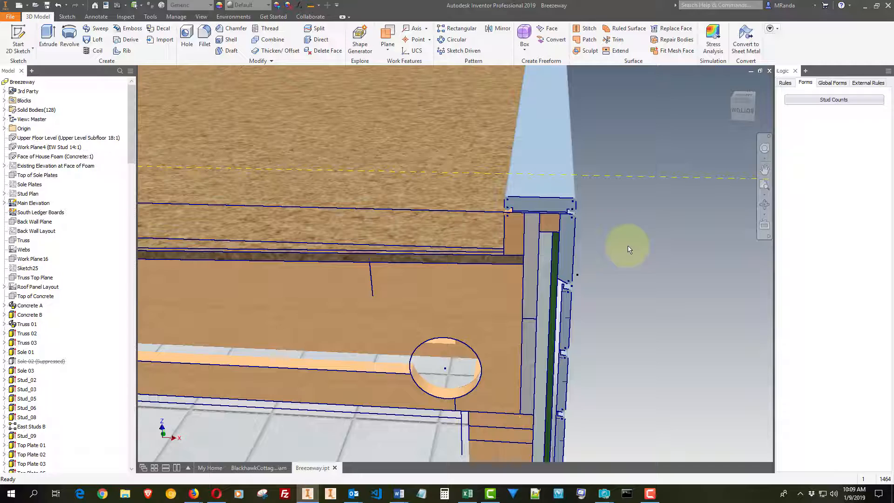
{"action": "scroll", "coordinate": [628, 247], "scroll_direction": "down", "scroll_amount": 6}
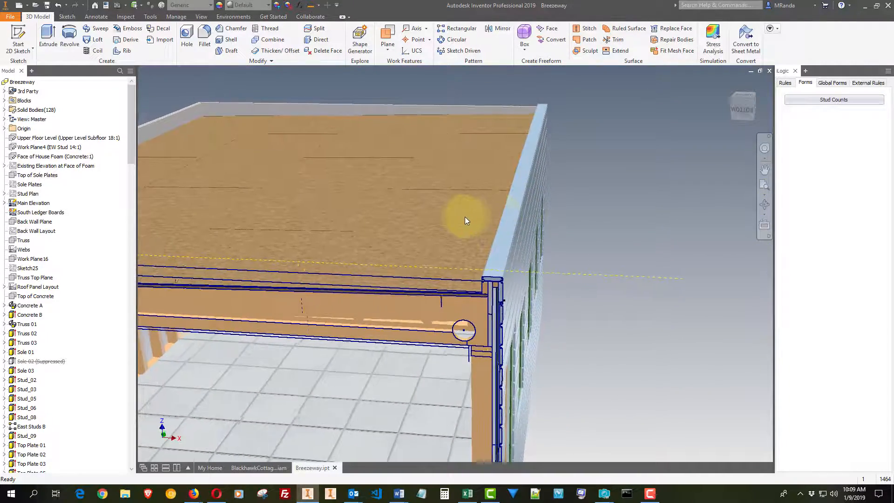
{"action": "scroll", "coordinate": [658, 231], "scroll_direction": "up", "scroll_amount": 5}
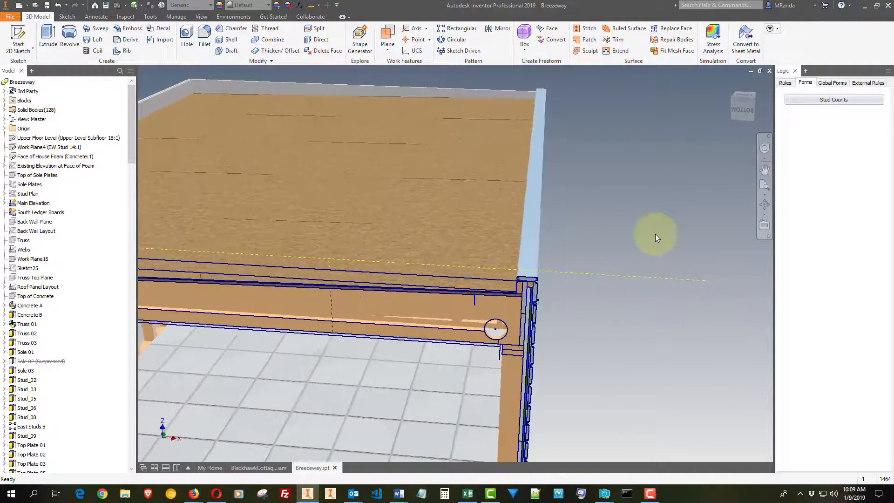
{"action": "scroll", "coordinate": [652, 239], "scroll_direction": "up", "scroll_amount": 6}
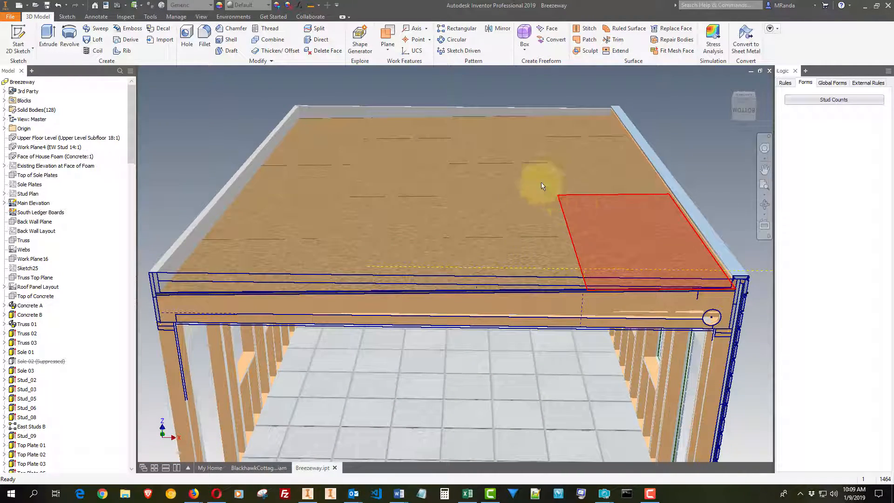
Examine the breezeway's whole roof deck and the parapets along its sides and far end
{"action": "scroll", "coordinate": [608, 141], "scroll_direction": "down", "scroll_amount": 5}
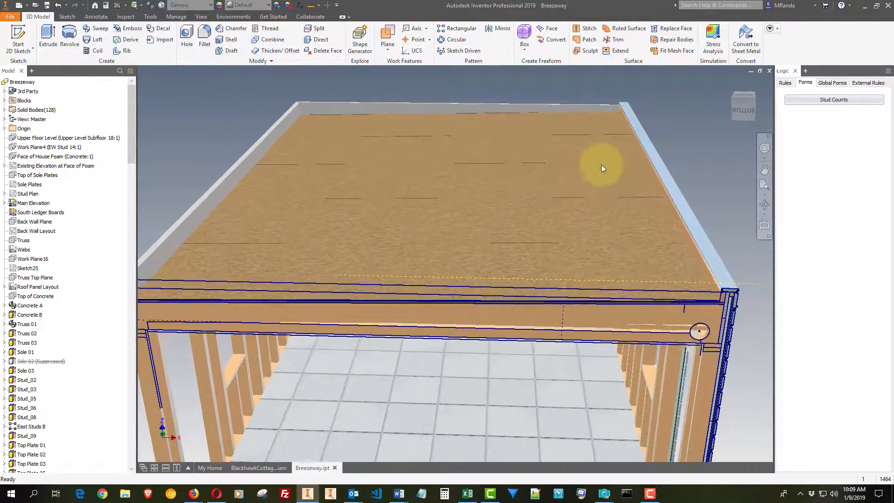
{"action": "scroll", "coordinate": [610, 198], "scroll_direction": "down", "scroll_amount": 3}
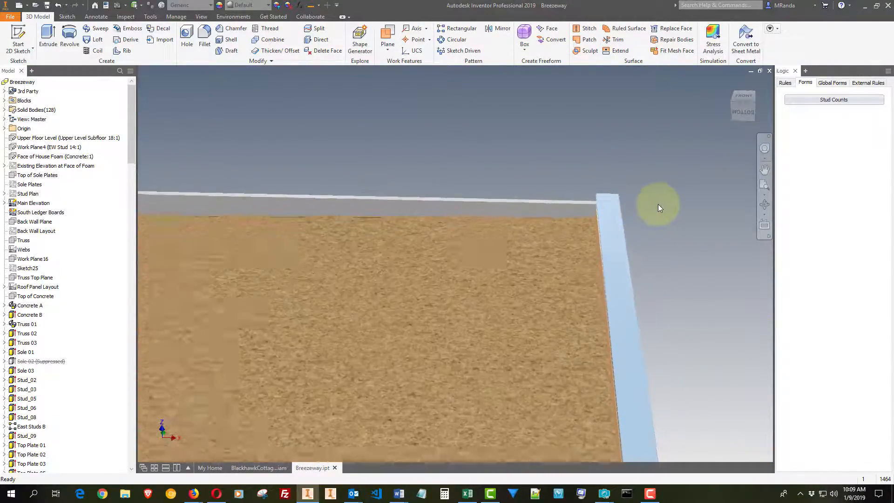
{"action": "key", "text": "F6"}
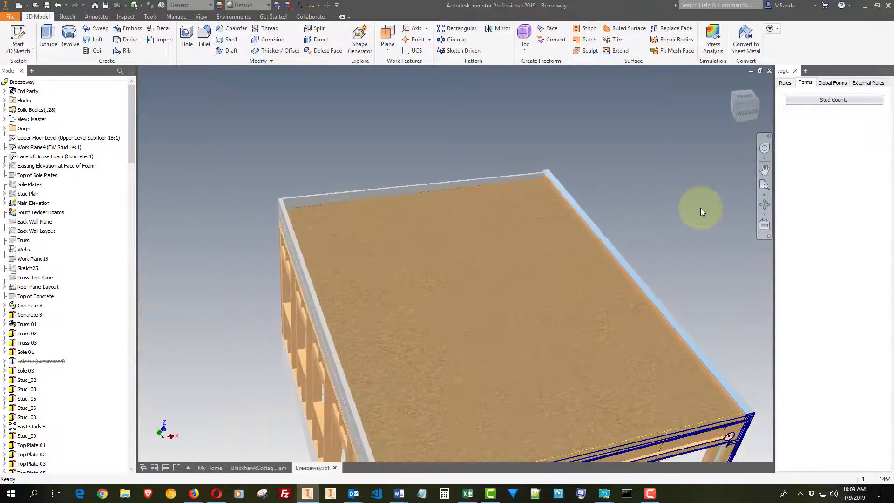
{"action": "middle_click_drag", "start_coordinate": [700, 208], "coordinate": [354, 130], "text": "shift"}
{"action": "middle_click_drag", "start_coordinate": [361, 200], "coordinate": [502, 240], "text": "shift"}
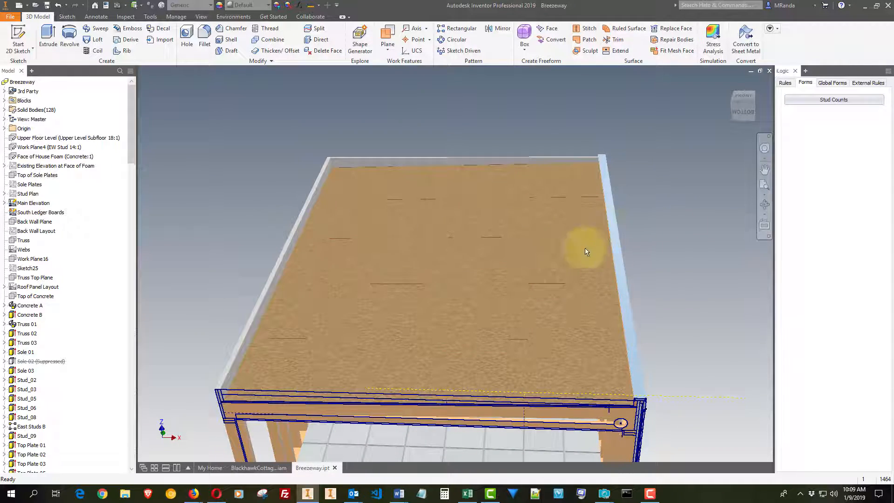
{"action": "scroll", "coordinate": [704, 238], "scroll_direction": "down", "scroll_amount": 5}
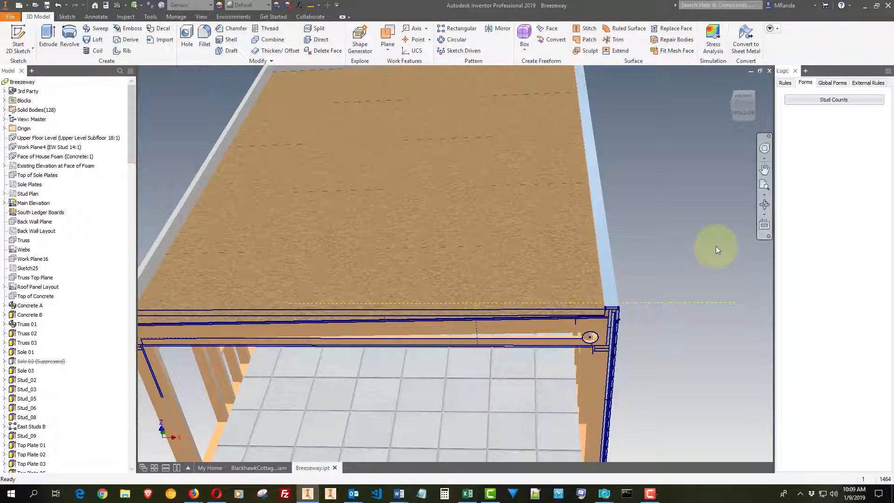
{"action": "scroll", "coordinate": [716, 246], "scroll_direction": "up", "scroll_amount": 1}
{"action": "scroll", "coordinate": [717, 247], "scroll_direction": "up", "scroll_amount": 3}
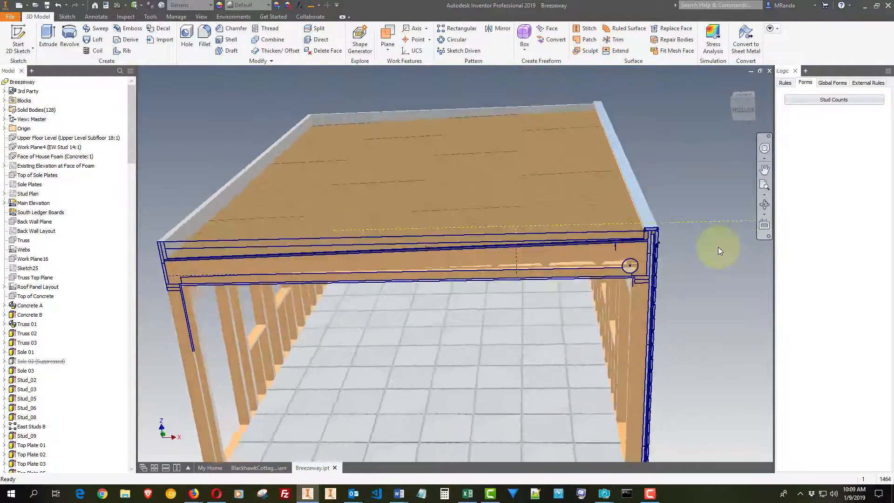
{"action": "scroll", "coordinate": [451, 148], "scroll_direction": "down", "scroll_amount": 5}
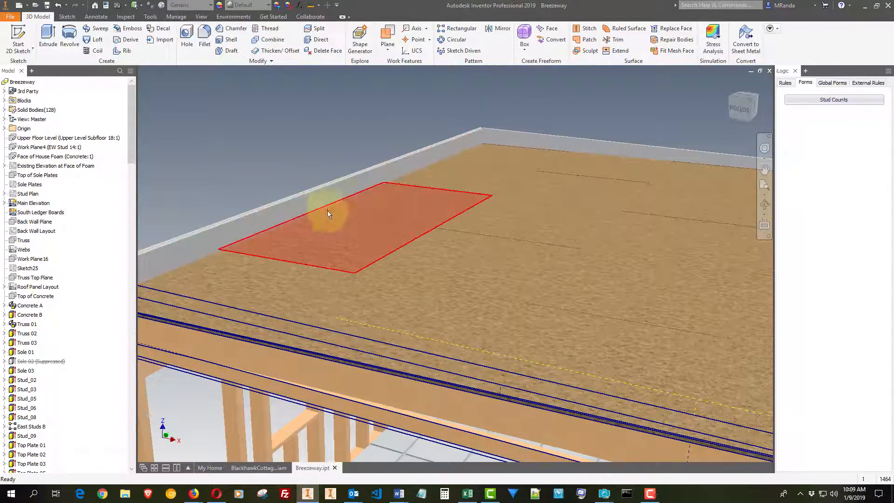
Inspect the breezeway's sided wall from outside, and its door and window headers and studs from inside
{"action": "middle_click_drag", "start_coordinate": [456, 174], "coordinate": [677, 226], "text": "shift"}
{"action": "scroll", "coordinate": [519, 261], "scroll_direction": "down", "scroll_amount": 2}
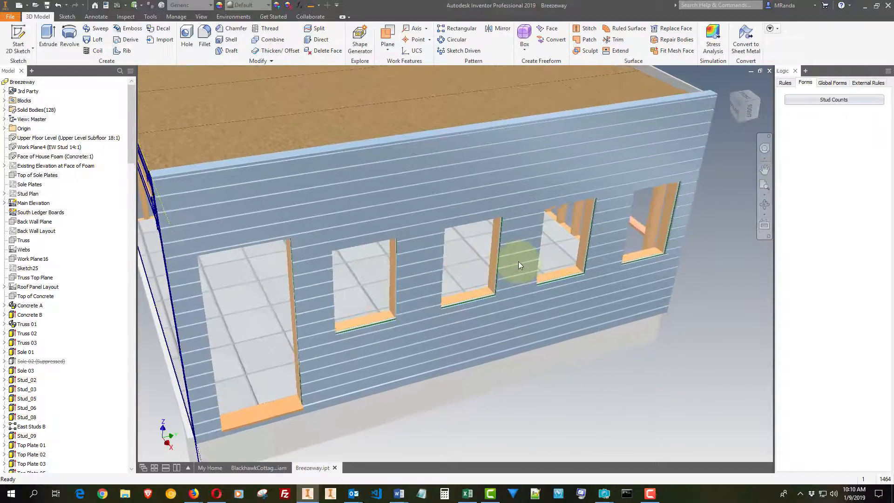
{"action": "middle_click_drag", "start_coordinate": [459, 256], "coordinate": [366, 226], "text": "shift"}
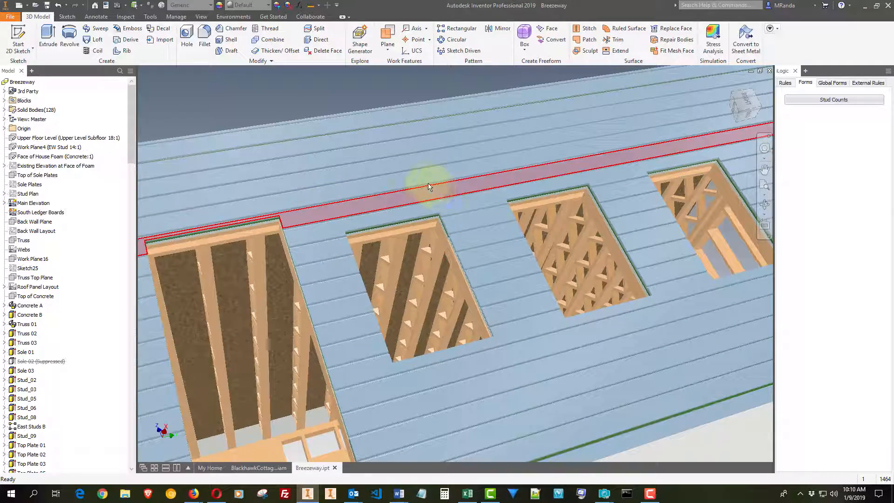
{"action": "middle_click_drag", "start_coordinate": [575, 248], "coordinate": [453, 150], "text": "shift"}
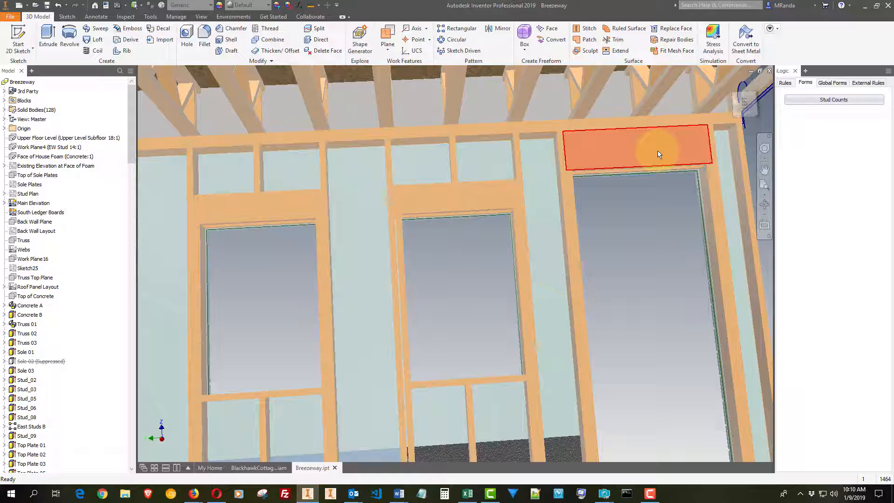
{"action": "middle_click_drag", "start_coordinate": [646, 244], "coordinate": [390, 154], "text": "shift"}
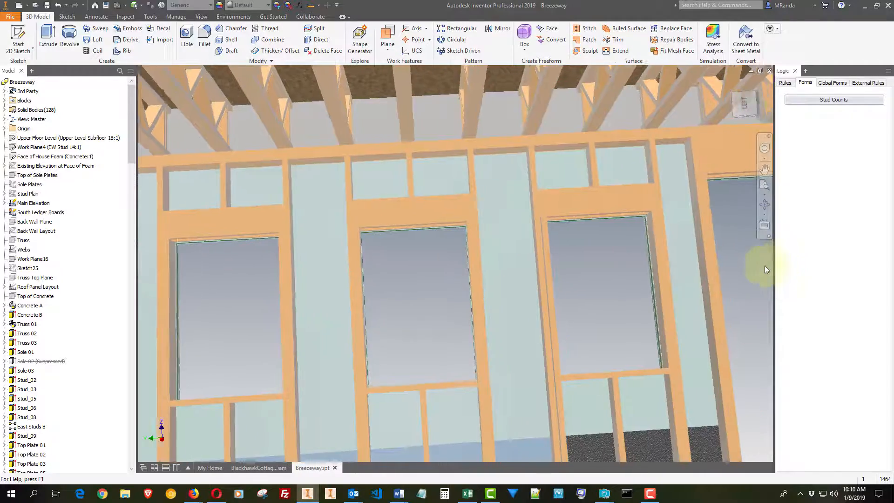
{"action": "middle_click_drag", "start_coordinate": [757, 259], "coordinate": [690, 255]}
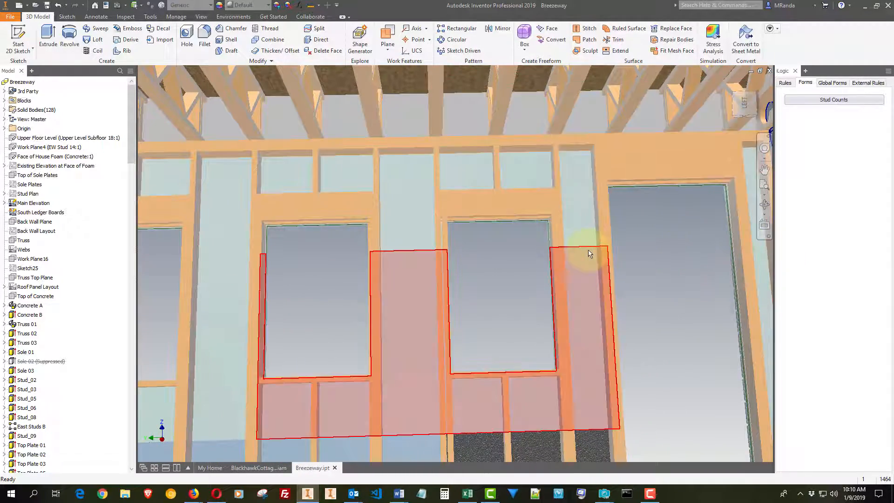
{"action": "scroll", "coordinate": [559, 194], "scroll_direction": "down", "scroll_amount": 8}
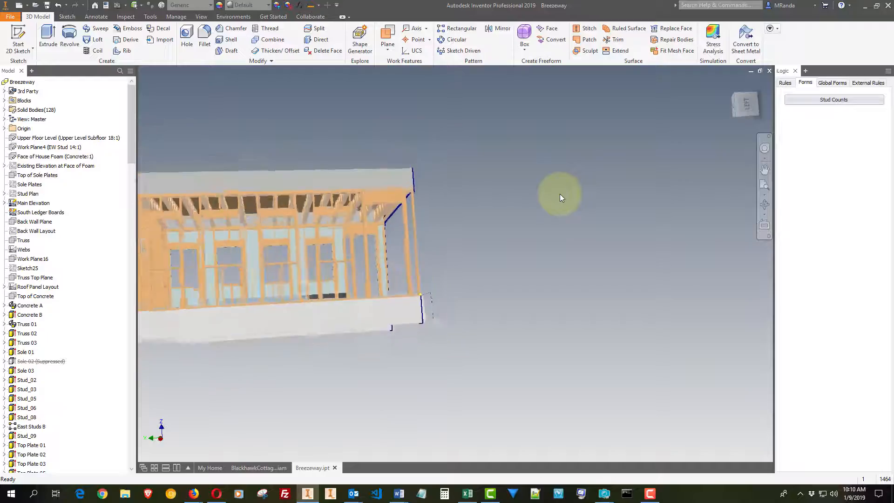
Switch to the BlackhawkCottage assembly and examine the cottage's wall framing and window openings beside the breezeway
{"action": "left_click", "coordinate": [258, 467]}
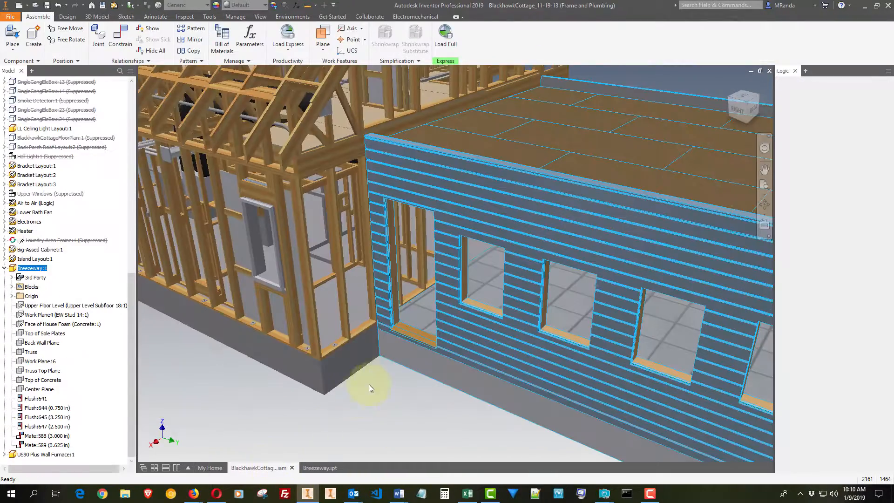
{"action": "scroll", "coordinate": [404, 345], "scroll_direction": "up", "scroll_amount": 8}
{"action": "scroll", "coordinate": [540, 350], "scroll_direction": "down", "scroll_amount": 3}
{"action": "scroll", "coordinate": [671, 259], "scroll_direction": "up", "scroll_amount": 3}
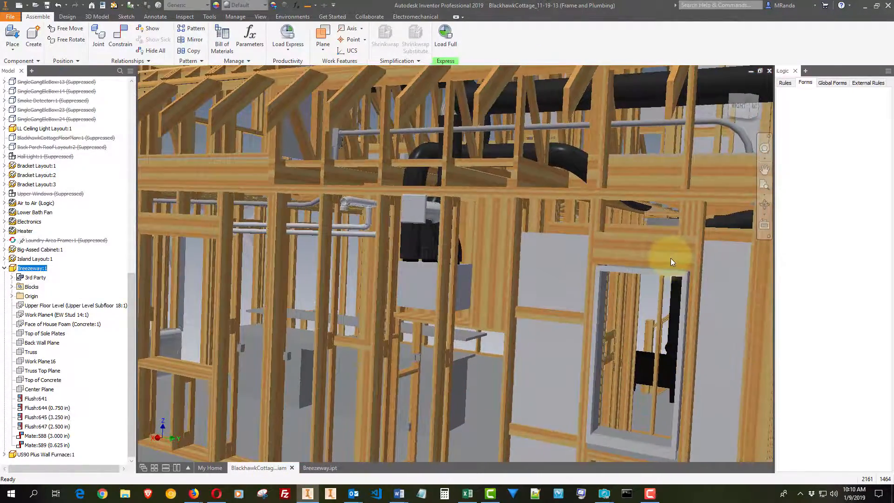
{"action": "scroll", "coordinate": [661, 247], "scroll_direction": "down", "scroll_amount": 4}
{"action": "scroll", "coordinate": [426, 278], "scroll_direction": "up", "scroll_amount": 5}
{"action": "scroll", "coordinate": [499, 264], "scroll_direction": "up", "scroll_amount": 5}
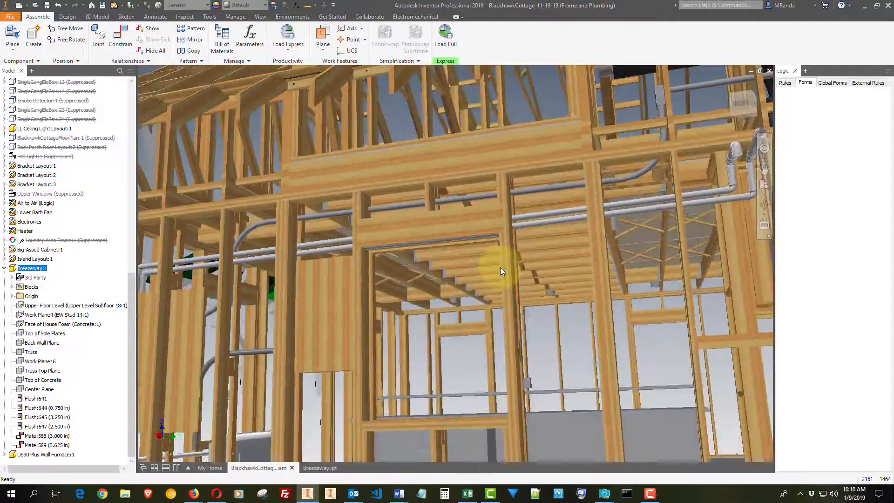
{"action": "scroll", "coordinate": [462, 354], "scroll_direction": "down", "scroll_amount": 3}
{"action": "middle_click_drag", "start_coordinate": [462, 381], "coordinate": [476, 258], "text": "shift"}
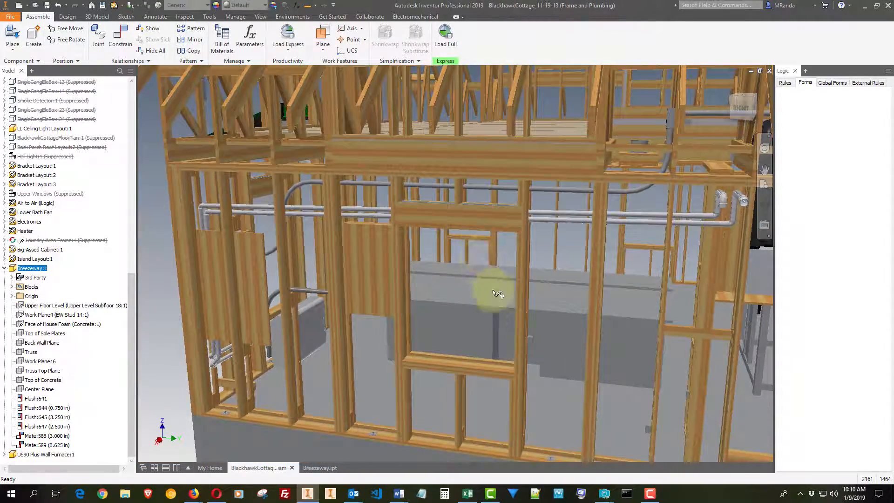
{"action": "scroll", "coordinate": [515, 345], "scroll_direction": "down", "scroll_amount": 8}
Clear the breezeway selection and inspect its roof trusses from below, including their ends on the wall plate
{"action": "left_click", "coordinate": [593, 345]}
{"action": "middle_click_drag", "start_coordinate": [333, 273], "coordinate": [678, 172], "text": "shift"}
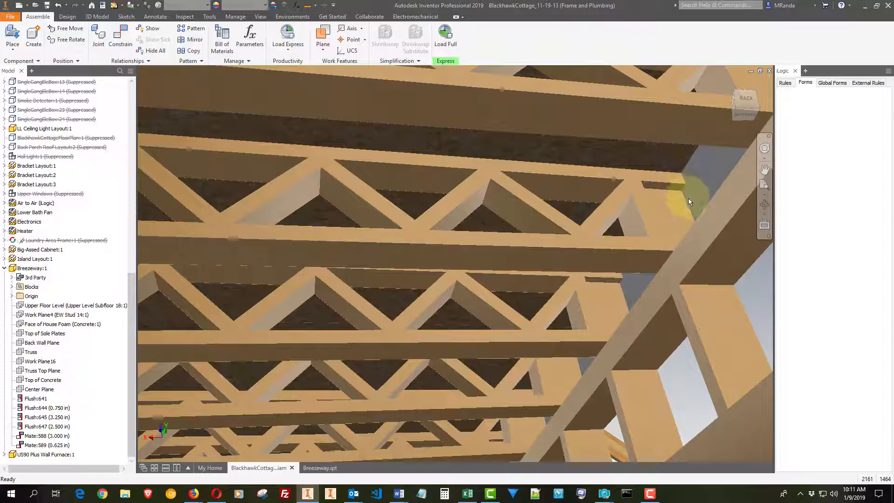
{"action": "middle_click_drag", "start_coordinate": [680, 182], "coordinate": [605, 275], "text": "shift"}
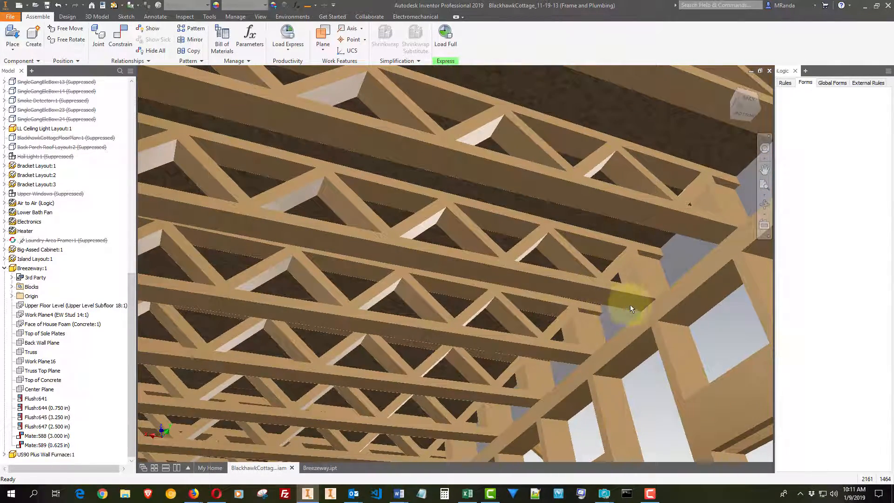
{"action": "scroll", "coordinate": [675, 266], "scroll_direction": "down", "scroll_amount": 4}
{"action": "middle_click_drag", "start_coordinate": [675, 266], "coordinate": [690, 281], "text": "shift"}
{"action": "left_click", "coordinate": [643, 283]}
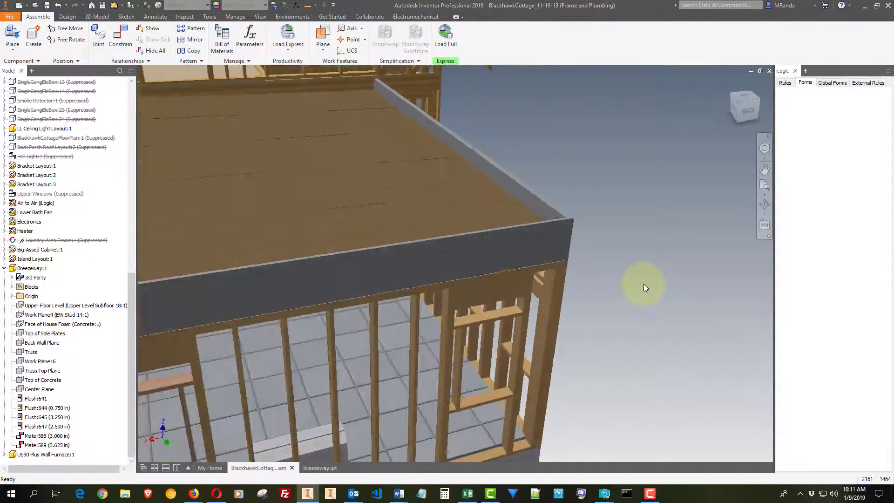
Examine the breezeway's roof deck and the joint where its parapet cap meets the cottage's upper wall
{"action": "middle_click_drag", "start_coordinate": [513, 217], "coordinate": [666, 269], "text": "shift"}
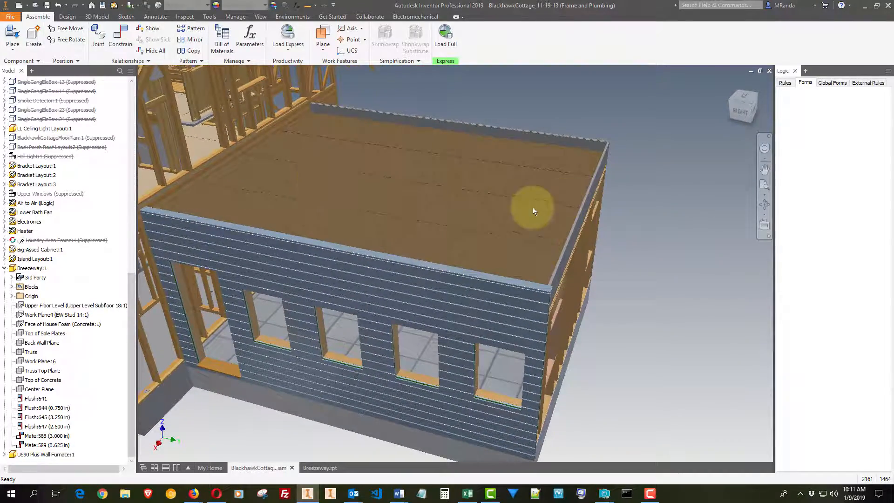
{"action": "middle_click_drag", "start_coordinate": [674, 261], "coordinate": [411, 279], "text": "shift"}
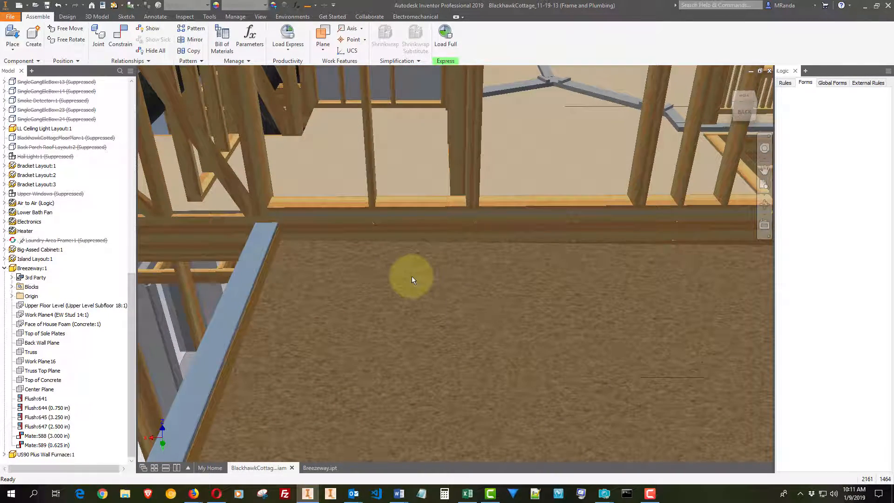
{"action": "mouse_move", "coordinate": [412, 279]}
{"action": "middle_click_drag", "start_coordinate": [412, 278], "coordinate": [299, 303], "text": "shift"}
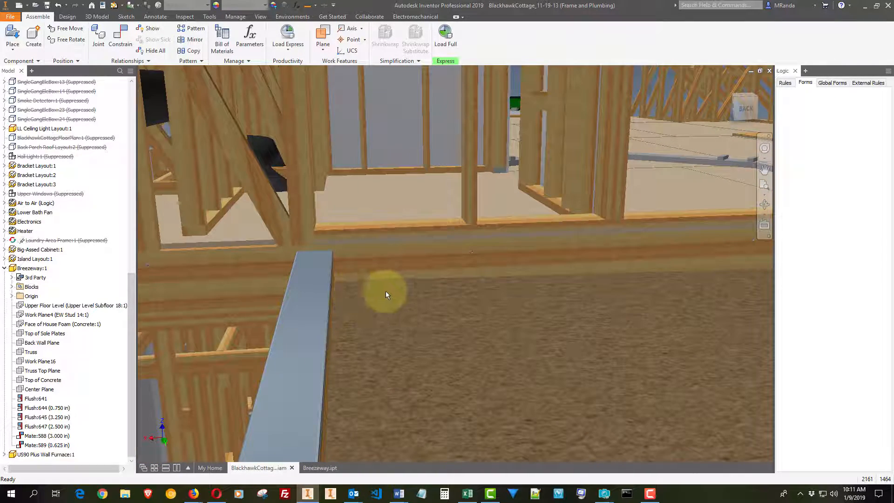
{"action": "middle_click_drag", "start_coordinate": [760, 276], "coordinate": [343, 247], "text": "shift"}
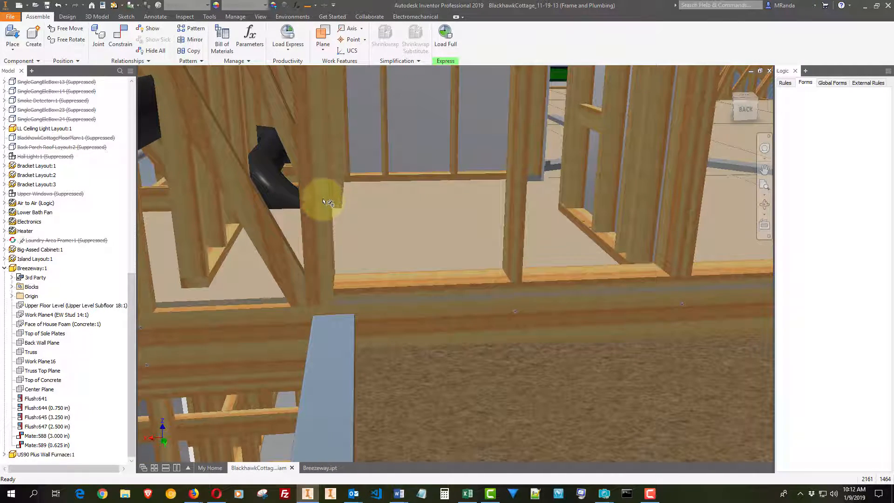
Inspect the window framing in the breezeway's back wall, then view the breezeway alongside the cottage
{"action": "middle_click_drag", "start_coordinate": [332, 378], "coordinate": [547, 272], "text": "shift"}
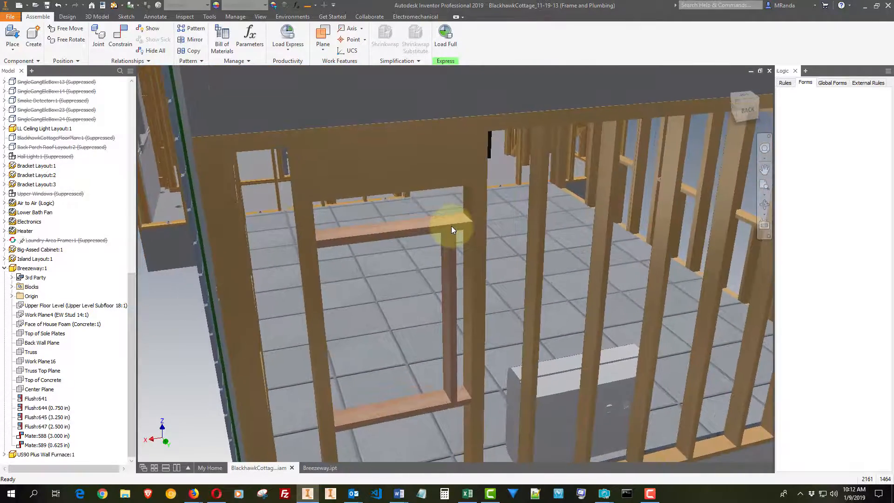
{"action": "left_click", "coordinate": [447, 231]}
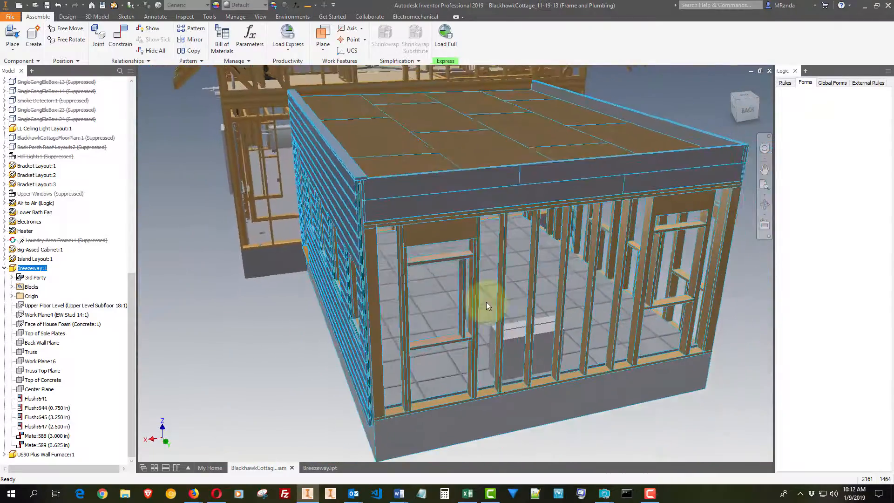
{"action": "left_click", "coordinate": [697, 323]}
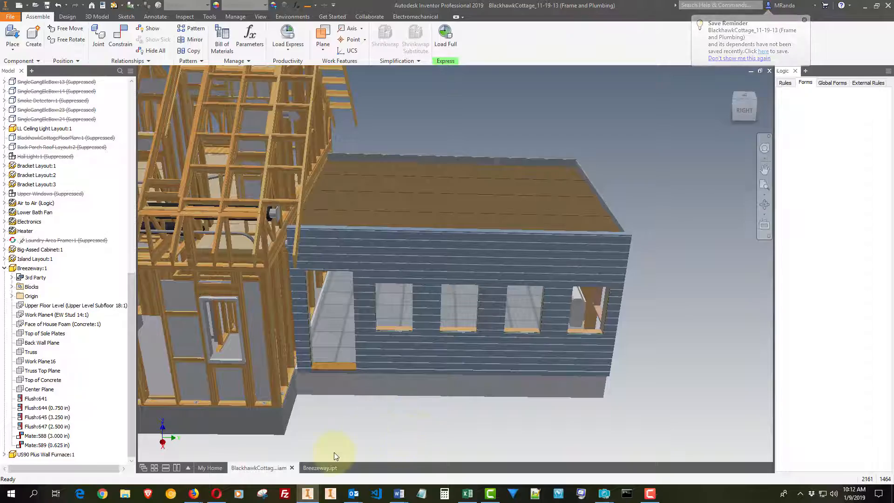
Switch to the Breezeway part and examine the window header, then the parapet's cross-section on the siding side
{"action": "left_click", "coordinate": [321, 467]}
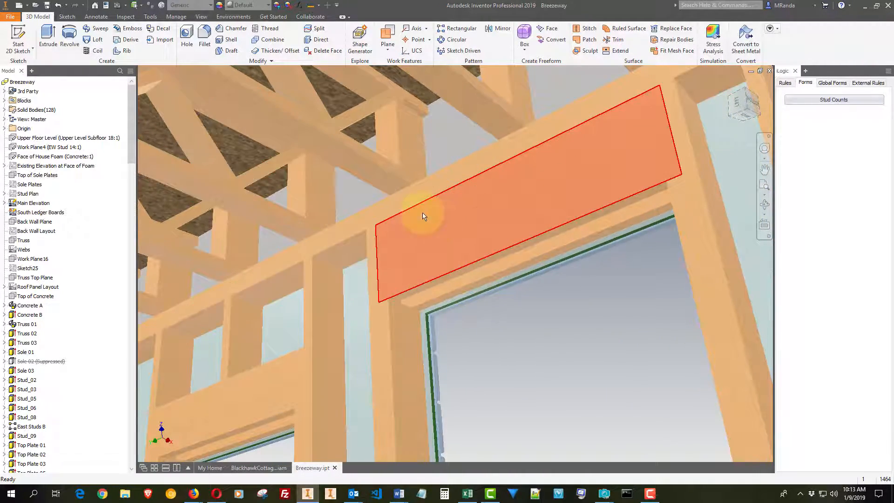
{"action": "middle_click_drag", "start_coordinate": [355, 238], "coordinate": [412, 303], "text": "shift"}
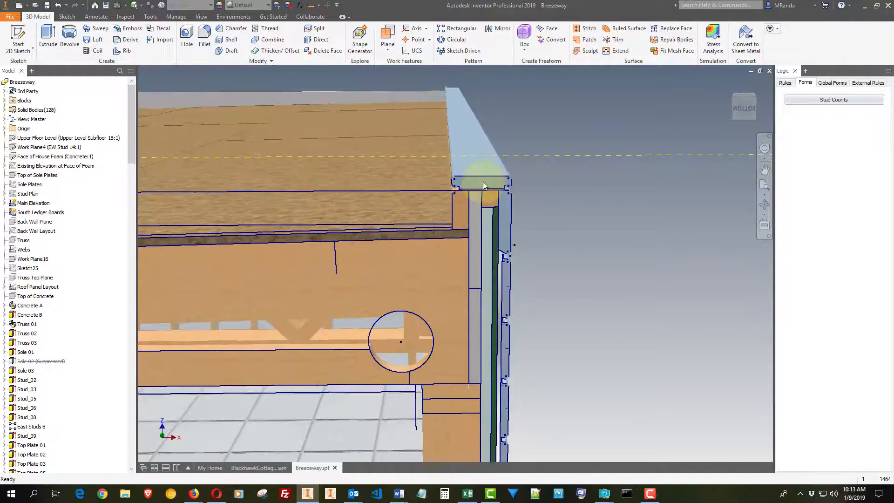
{"action": "left_click", "coordinate": [473, 210]}
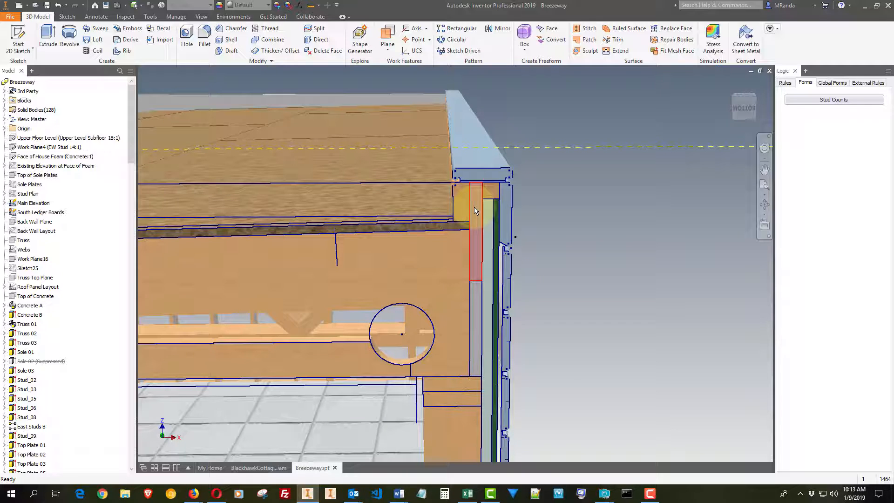
Inspect the uncapped parapet on the opposite side of the roof and its joint with the truss and top plates
{"action": "scroll", "coordinate": [498, 328], "scroll_direction": "down", "scroll_amount": 5}
{"action": "middle_click_drag", "start_coordinate": [497, 328], "coordinate": [554, 321]}
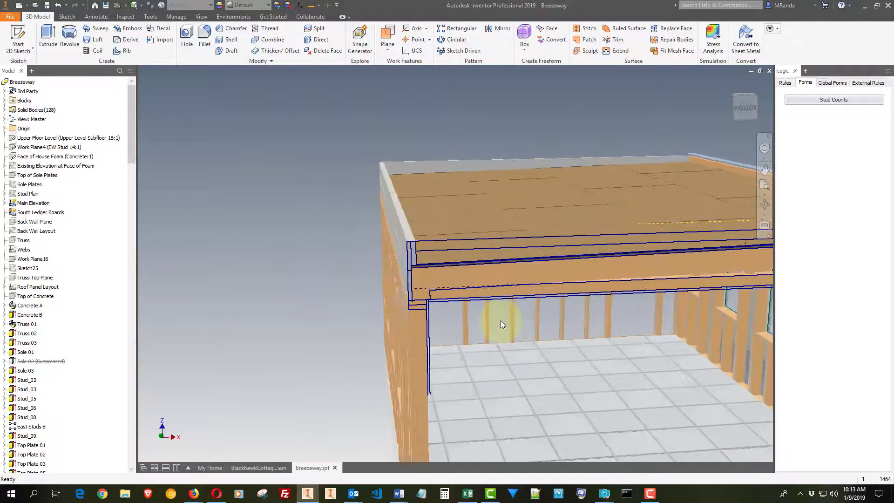
{"action": "scroll", "coordinate": [401, 309], "scroll_direction": "up", "scroll_amount": 3}
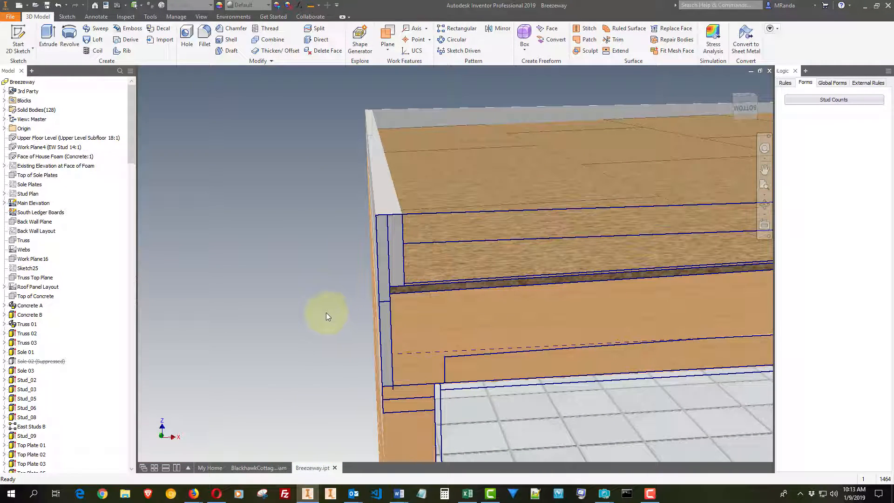
{"action": "scroll", "coordinate": [301, 312], "scroll_direction": "down", "scroll_amount": 3}
{"action": "scroll", "coordinate": [378, 320], "scroll_direction": "up", "scroll_amount": 4}
{"action": "scroll", "coordinate": [378, 319], "scroll_direction": "down", "scroll_amount": 4}
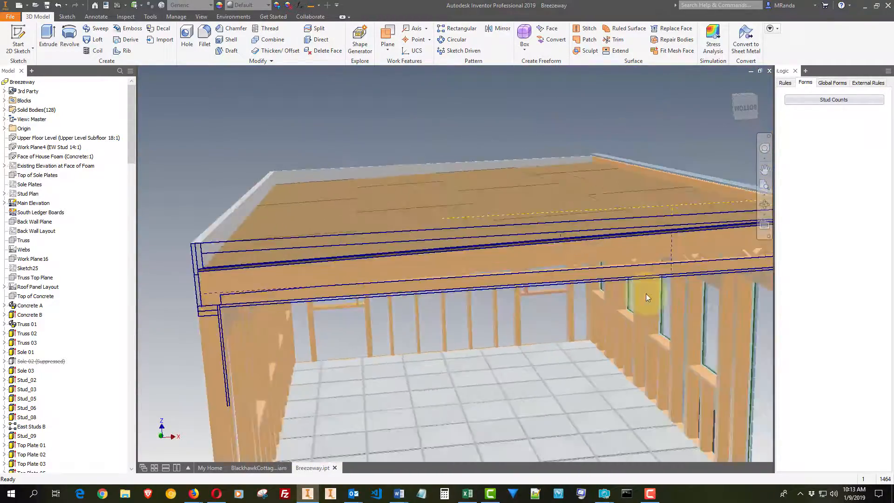
Examine the layers beneath the parapet cap on the siding side, from the inner board to the outer siding
{"action": "scroll", "coordinate": [670, 290], "scroll_direction": "up", "scroll_amount": 5}
{"action": "scroll", "coordinate": [541, 278], "scroll_direction": "down", "scroll_amount": 2}
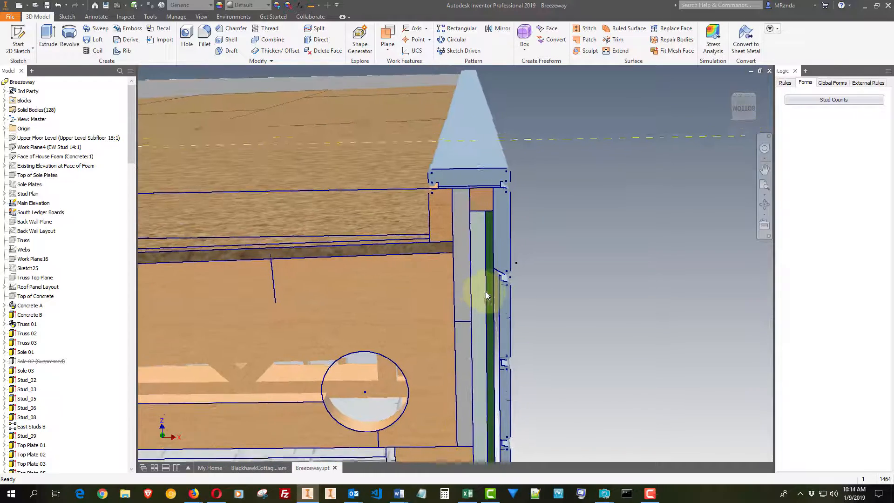
{"action": "scroll", "coordinate": [558, 291], "scroll_direction": "down", "scroll_amount": 2}
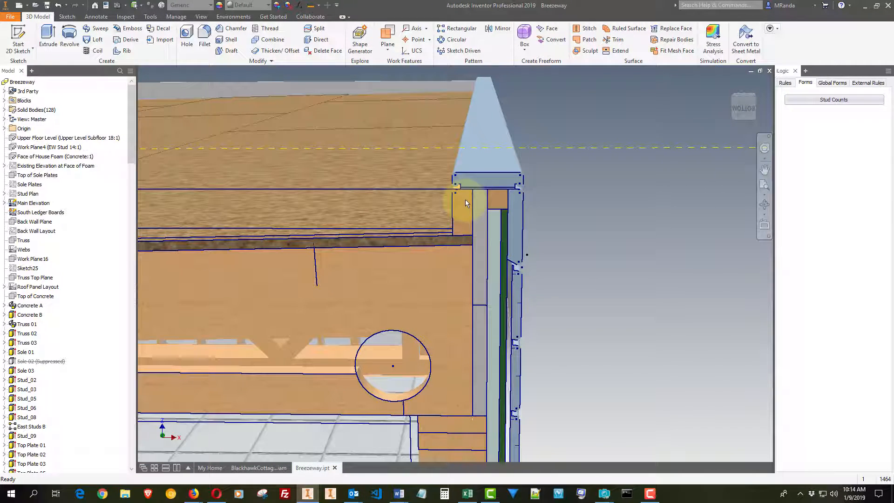
{"action": "scroll", "coordinate": [521, 229], "scroll_direction": "up", "scroll_amount": 2}
{"action": "middle_click_drag", "start_coordinate": [522, 233], "coordinate": [581, 255]}
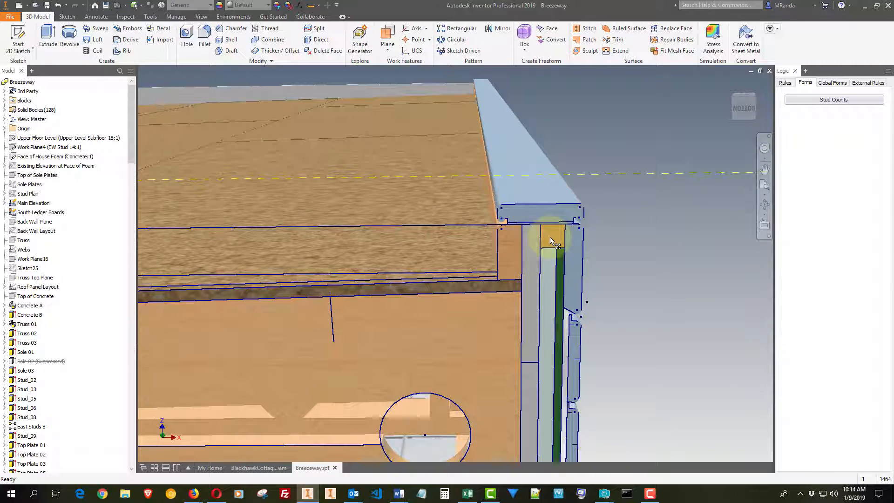
Inspect the top siding board, then follow the siding courses along the wall above the door and window openings
{"action": "left_click", "coordinate": [577, 264]}
{"action": "middle_click_drag", "start_coordinate": [643, 306], "coordinate": [392, 228]}
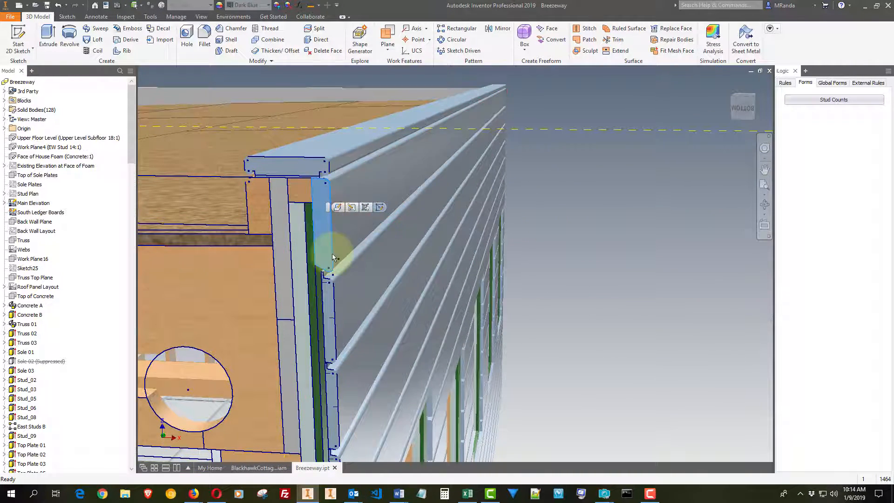
{"action": "left_click", "coordinate": [697, 247]}
{"action": "middle_click_drag", "start_coordinate": [697, 246], "coordinate": [351, 210], "text": "shift"}
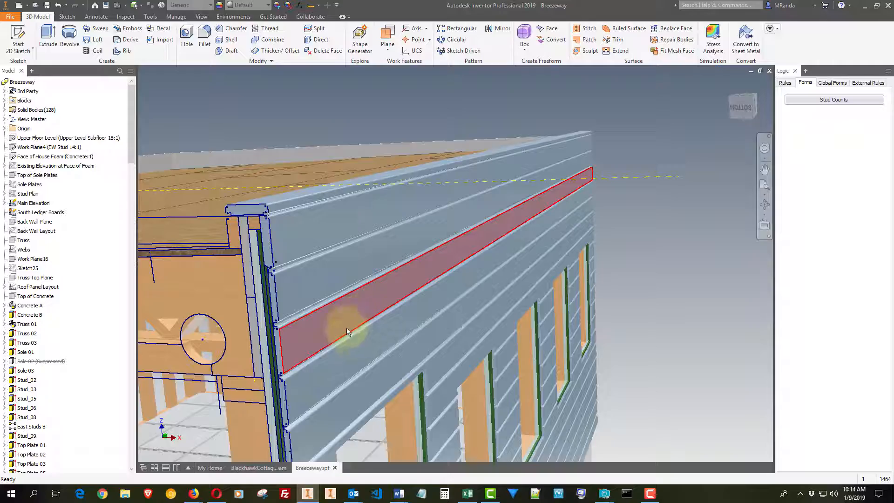
{"action": "scroll", "coordinate": [362, 354], "scroll_direction": "up", "scroll_amount": 5}
{"action": "middle_click_drag", "start_coordinate": [453, 299], "coordinate": [484, 238], "text": "shift"}
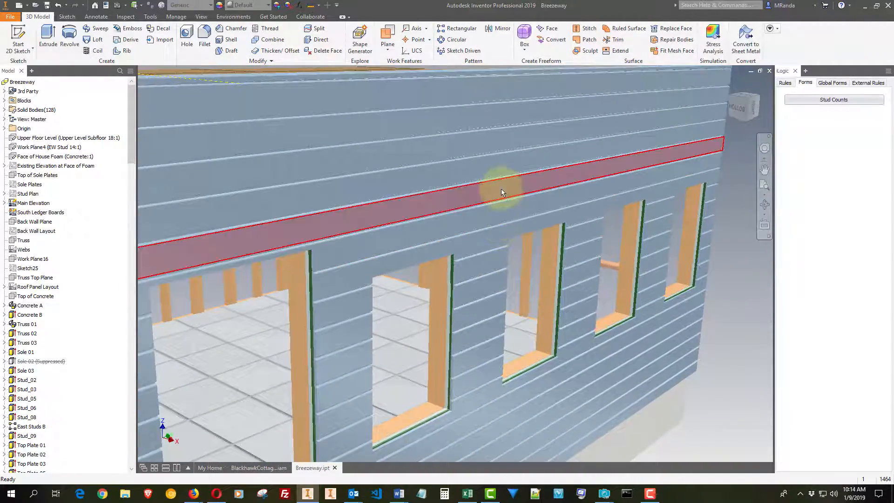
{"action": "middle_click_drag", "start_coordinate": [475, 202], "coordinate": [660, 251], "text": "shift"}
{"action": "middle_click_drag", "start_coordinate": [410, 205], "coordinate": [365, 188], "text": "shift"}
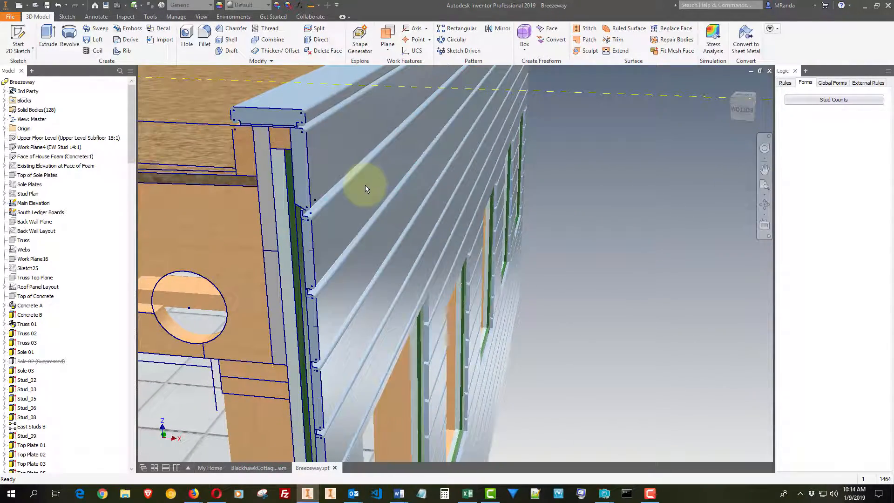
Examine the gap between the siding and the green sheathing, including how the top board overlaps the course below
{"action": "middle_click_drag", "start_coordinate": [453, 185], "coordinate": [518, 292], "text": "shift"}
{"action": "left_click", "coordinate": [527, 298]}
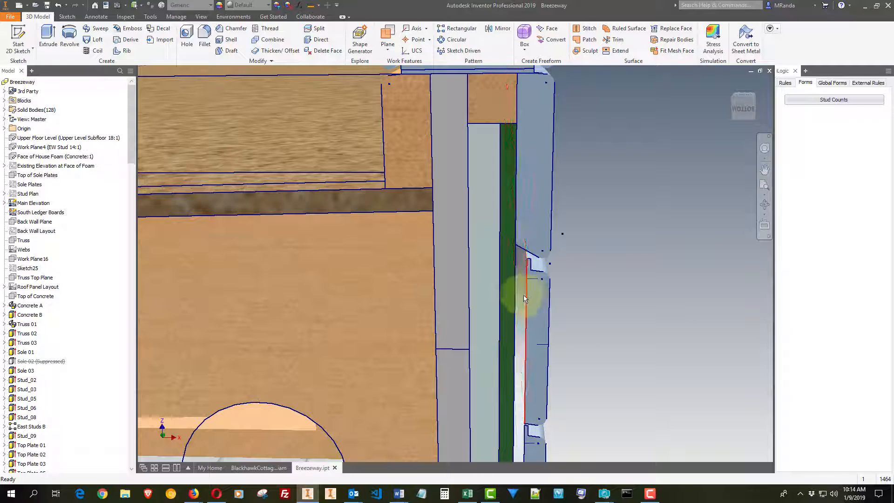
{"action": "middle_click_drag", "start_coordinate": [591, 299], "coordinate": [516, 280], "text": "shift"}
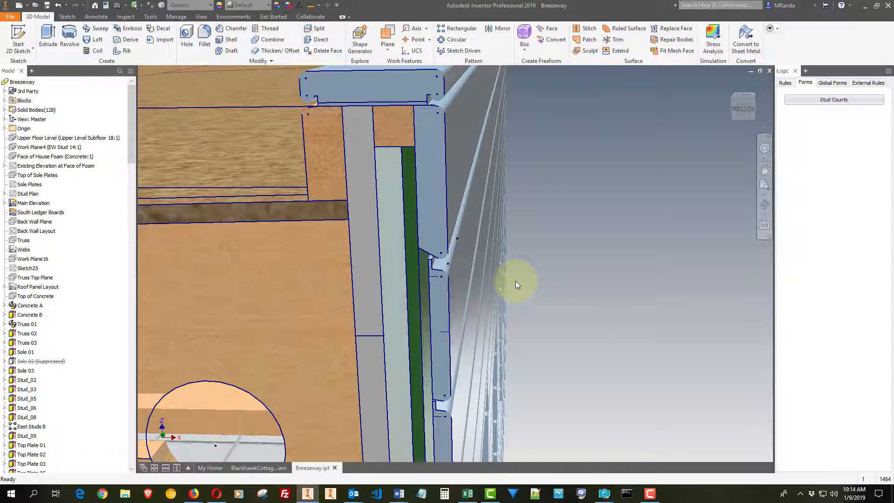
{"action": "middle_click_drag", "start_coordinate": [554, 252], "coordinate": [606, 238], "text": "shift"}
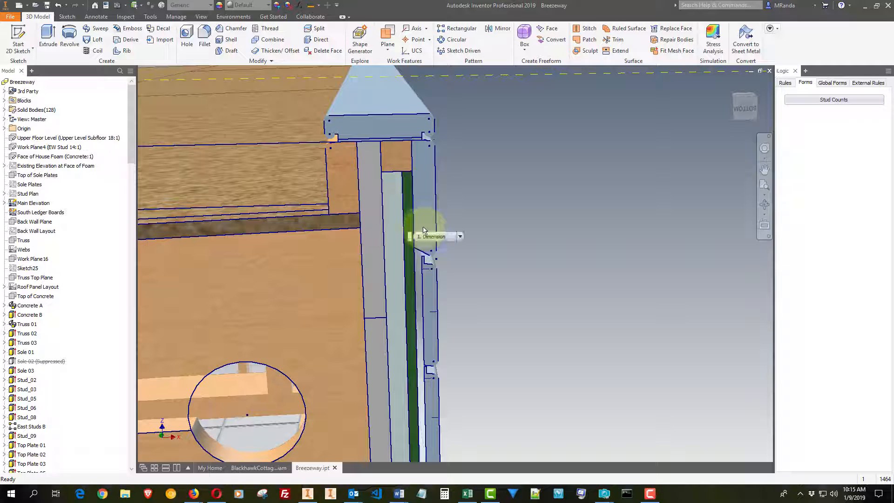
{"action": "middle_click_drag", "start_coordinate": [421, 220], "coordinate": [541, 273], "text": "shift"}
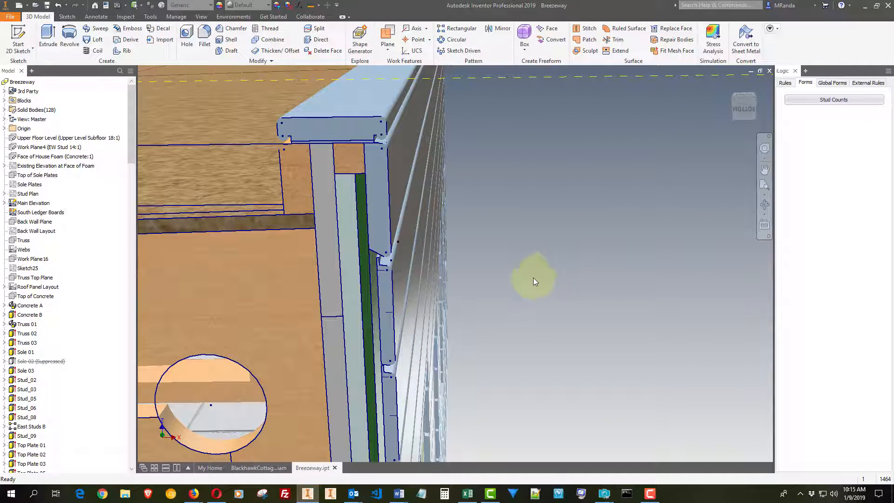
{"action": "left_click", "coordinate": [374, 283]}
{"action": "left_click", "coordinate": [355, 306]}
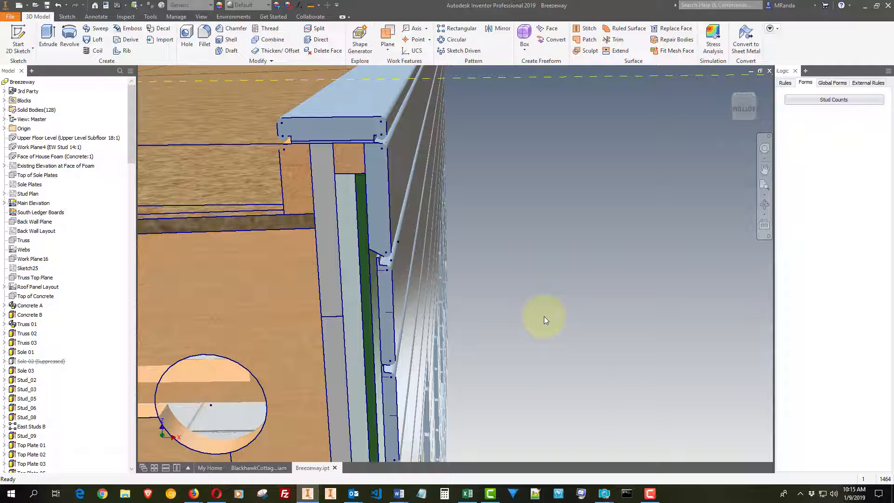
Inspect the siding wall's section down past the plates and studs, then the tiled floor and concrete slab edge
{"action": "scroll", "coordinate": [353, 287], "scroll_direction": "up", "scroll_amount": 4}
{"action": "middle_click_drag", "start_coordinate": [386, 395], "coordinate": [423, 265]}
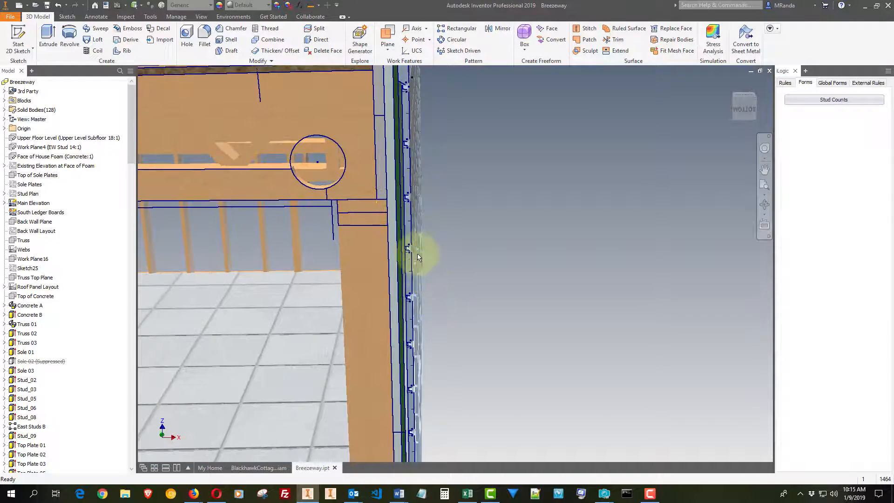
{"action": "middle_click_drag", "start_coordinate": [395, 373], "coordinate": [627, 308], "text": "shift"}
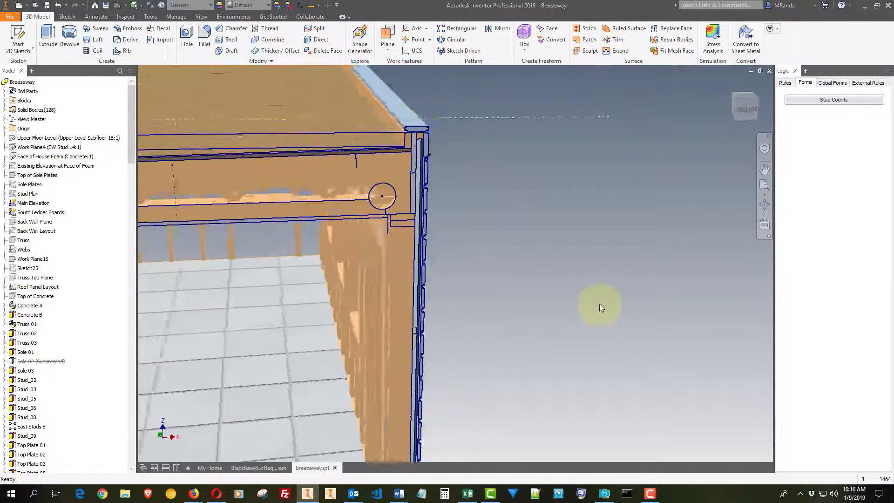
{"action": "middle_click_drag", "start_coordinate": [624, 306], "coordinate": [442, 133], "text": "shift"}
{"action": "scroll", "coordinate": [432, 278], "scroll_direction": "up", "scroll_amount": 3}
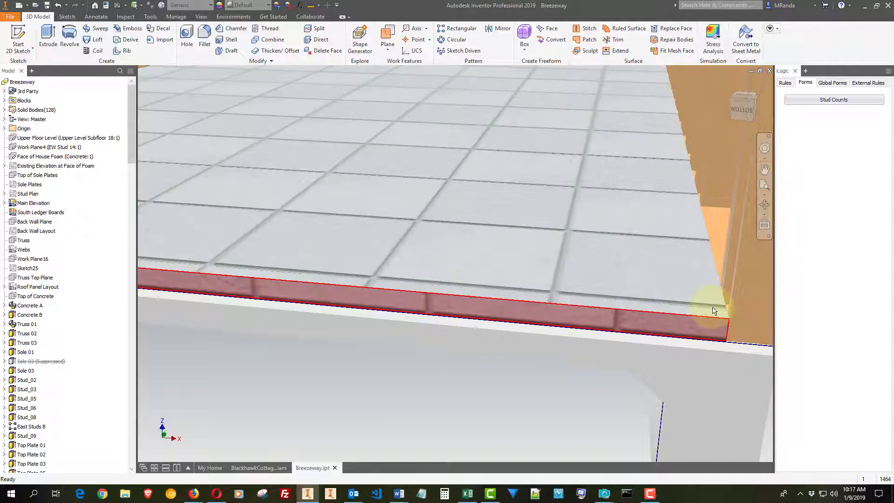
{"action": "scroll", "coordinate": [518, 294], "scroll_direction": "up", "scroll_amount": 4}
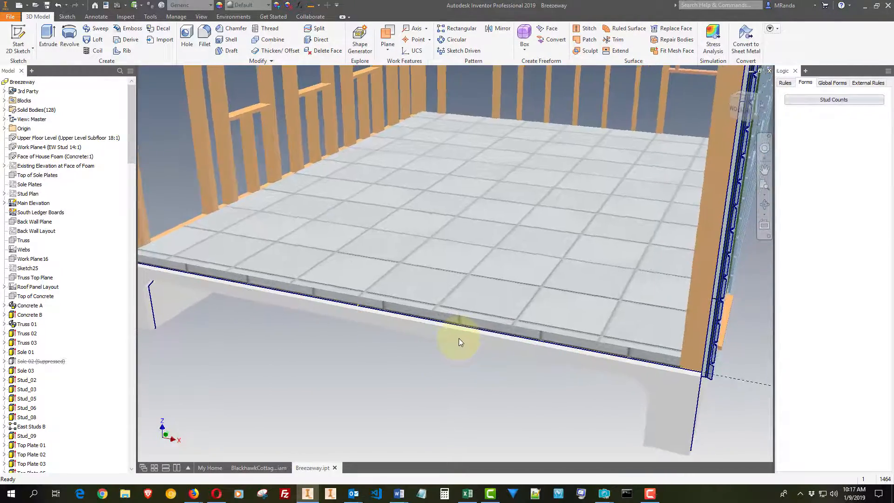
{"action": "scroll", "coordinate": [458, 339], "scroll_direction": "down", "scroll_amount": 3}
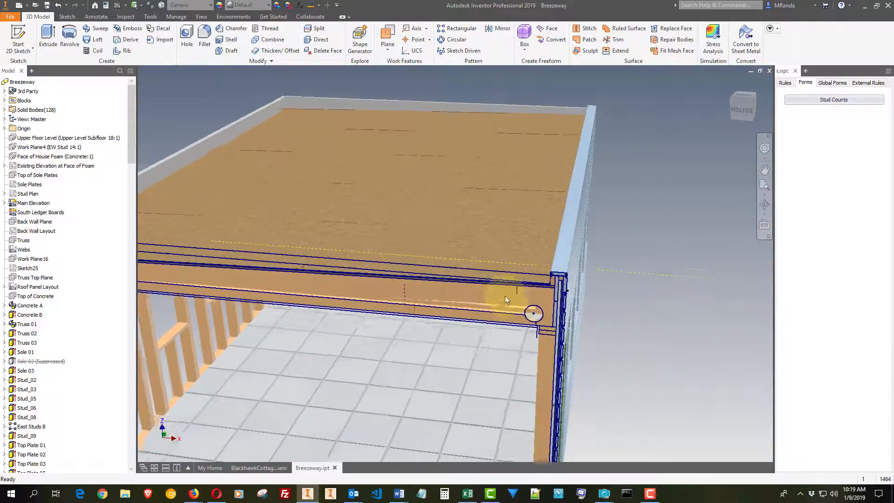
Return to the capped parapet and examine its cross-section where it meets the roof deck
{"action": "middle_click_drag", "start_coordinate": [235, 306], "coordinate": [675, 317], "text": "shift"}
{"action": "left_click", "coordinate": [429, 204]}
{"action": "middle_click_drag", "start_coordinate": [429, 203], "coordinate": [421, 223], "text": "shift"}
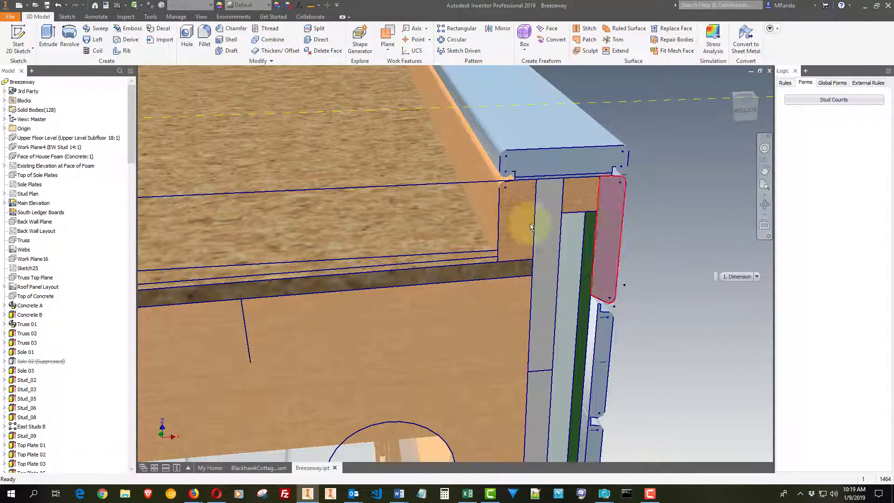
{"action": "left_click", "coordinate": [372, 233]}
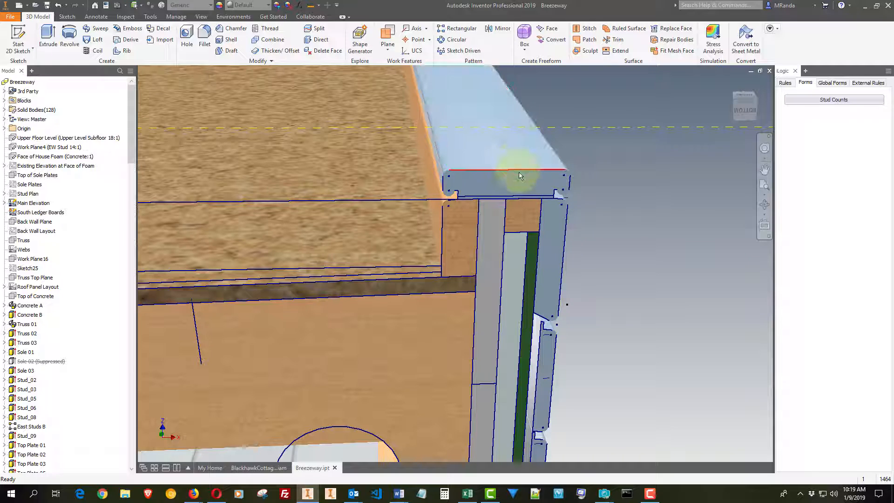
Open dimension d634 at the capped parapet to view its expression, then close it
{"action": "double_click", "coordinate": [613, 235]}
{"action": "middle_click_drag", "start_coordinate": [741, 220], "coordinate": [677, 236]}
{"action": "left_click", "coordinate": [589, 200]}
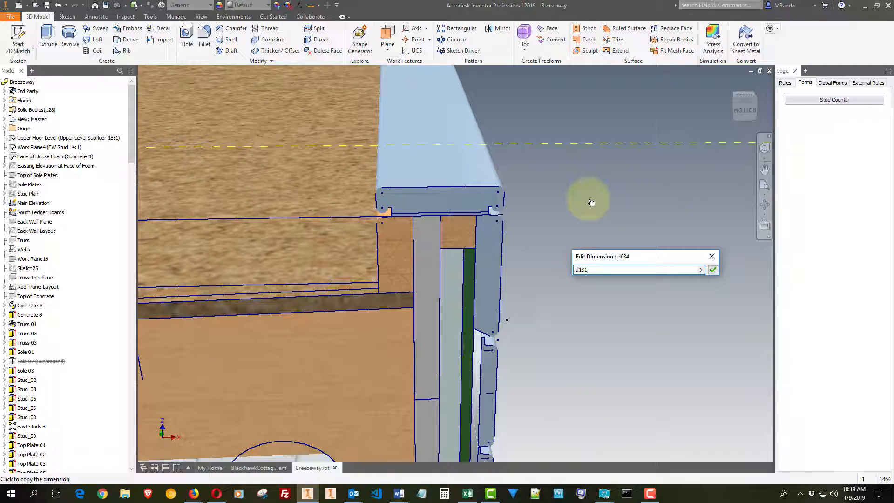
{"action": "left_click", "coordinate": [712, 256]}
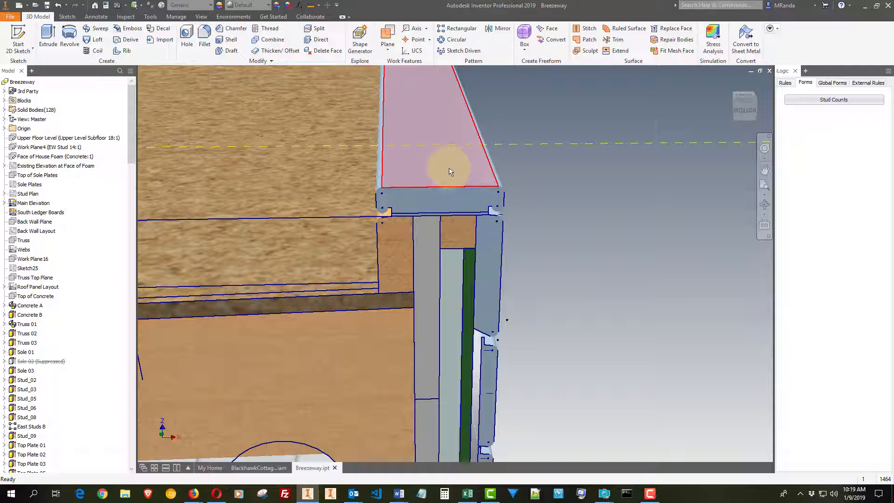
Examine the wood block beneath the parapet cap and its fit above the foam and green sheathing
{"action": "middle_click_drag", "start_coordinate": [512, 274], "coordinate": [425, 178]}
{"action": "scroll", "coordinate": [373, 169], "scroll_direction": "up", "scroll_amount": 2}
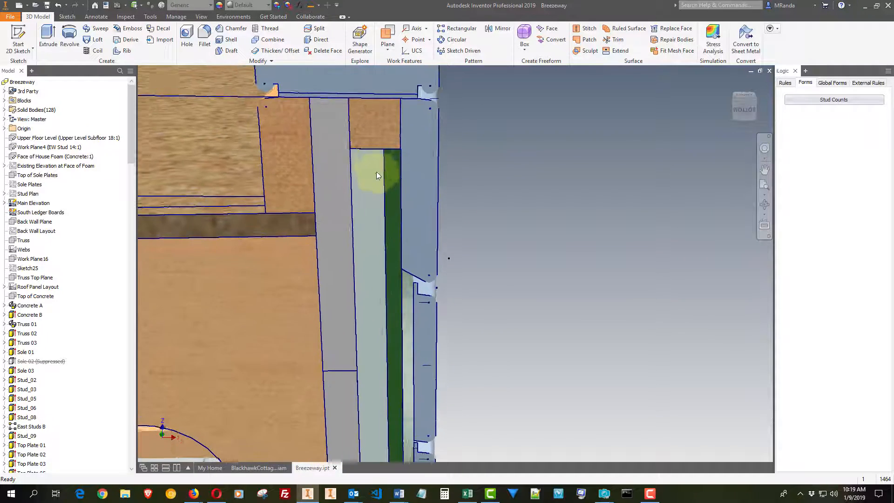
{"action": "middle_click_drag", "start_coordinate": [372, 118], "coordinate": [404, 161]}
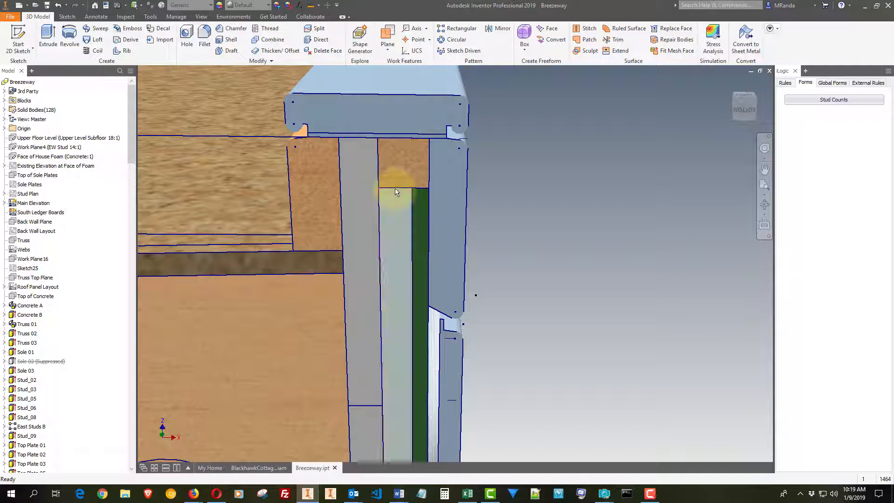
{"action": "left_click", "coordinate": [402, 172]}
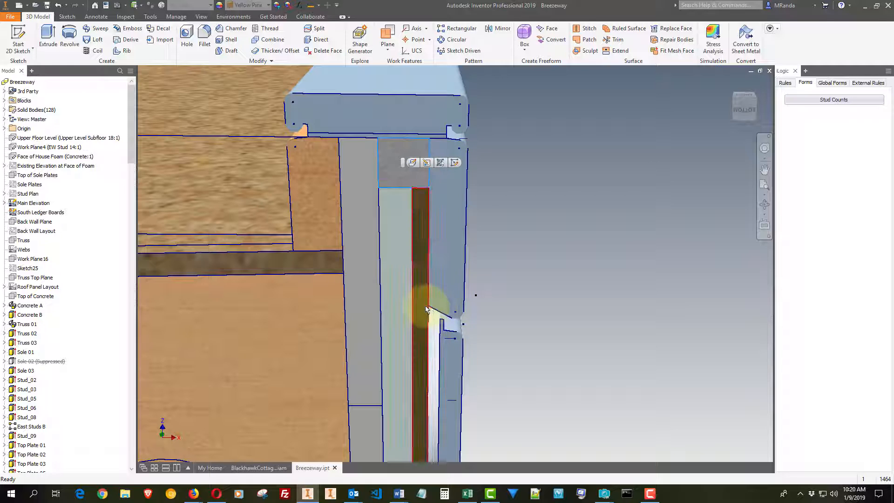
{"action": "left_click", "coordinate": [522, 261]}
{"action": "middle_click_drag", "start_coordinate": [521, 261], "coordinate": [577, 242], "text": "shift"}
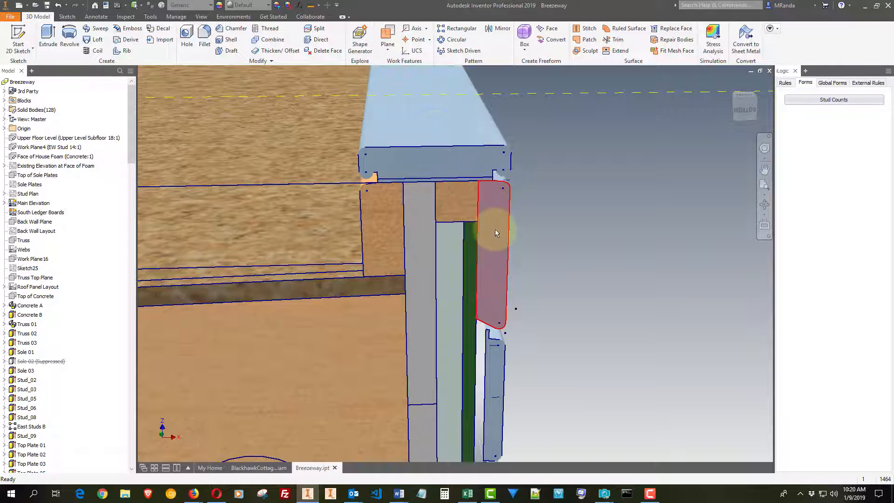
Inspect the parapet cap along the roof edge and its profile, then view the roof deck and uncapped parapets
{"action": "scroll", "coordinate": [532, 225], "scroll_direction": "up", "scroll_amount": 3}
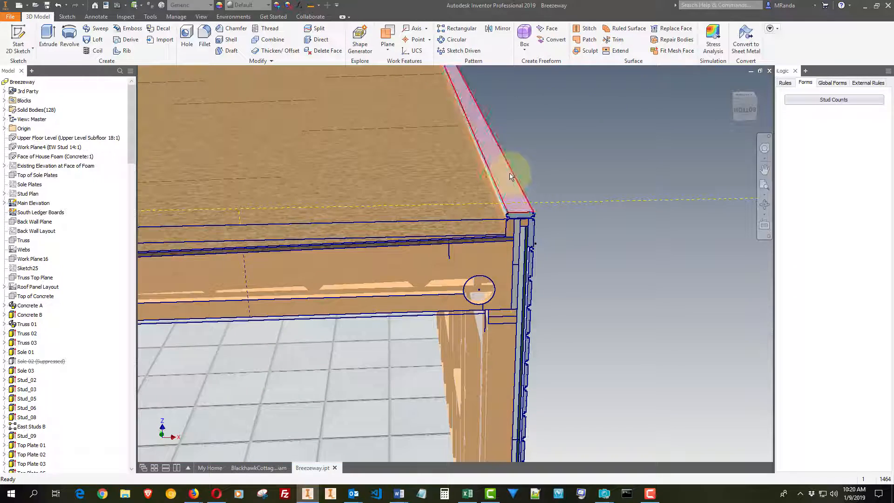
{"action": "left_click", "coordinate": [498, 153]}
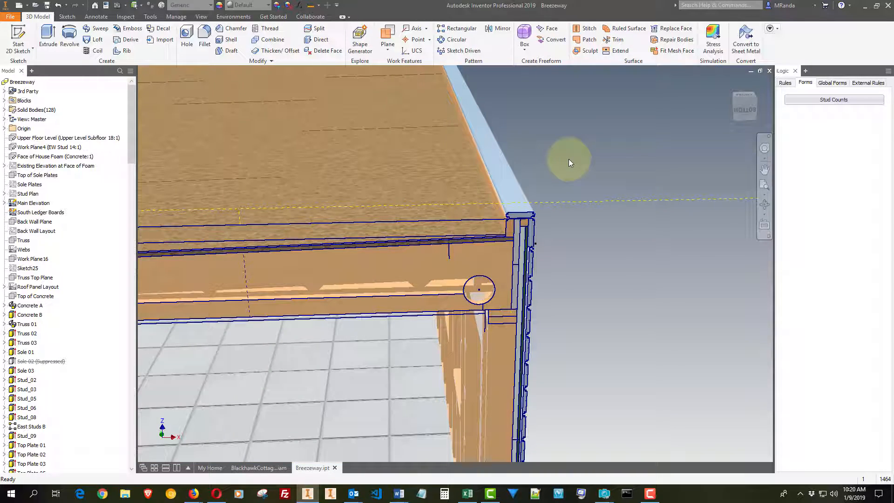
{"action": "scroll", "coordinate": [568, 159], "scroll_direction": "down", "scroll_amount": 3}
{"action": "scroll", "coordinate": [532, 276], "scroll_direction": "down", "scroll_amount": 4}
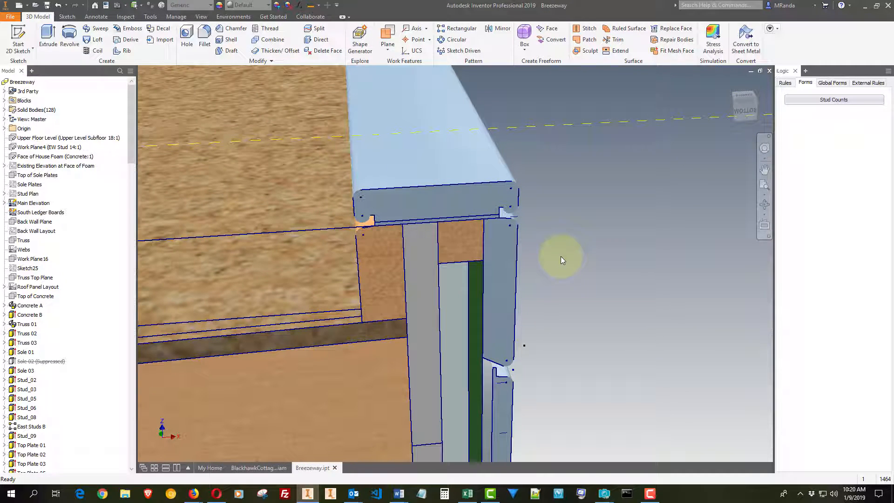
{"action": "scroll", "coordinate": [507, 191], "scroll_direction": "up", "scroll_amount": 1}
{"action": "middle_click_drag", "start_coordinate": [430, 189], "coordinate": [587, 210], "text": "shift"}
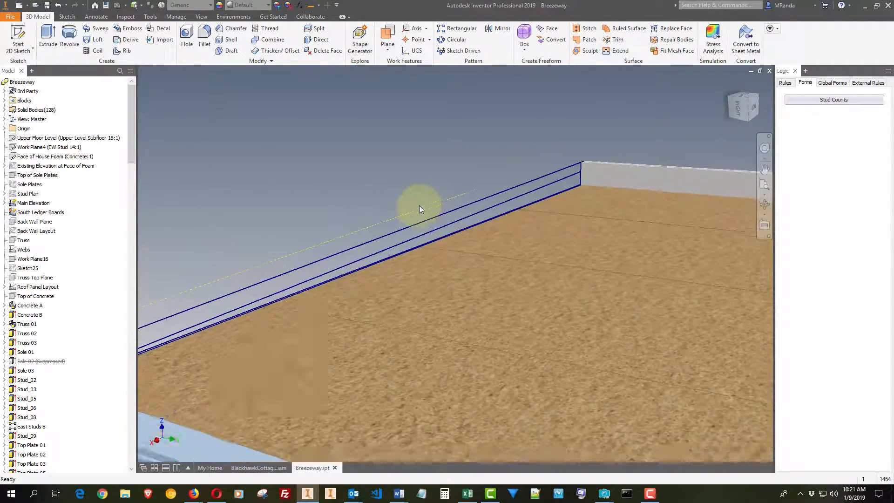
Examine the sketched parapet outline along the roof deck edge and where it meets the capped parapet
{"action": "middle_click_drag", "start_coordinate": [377, 179], "coordinate": [543, 249], "text": "shift"}
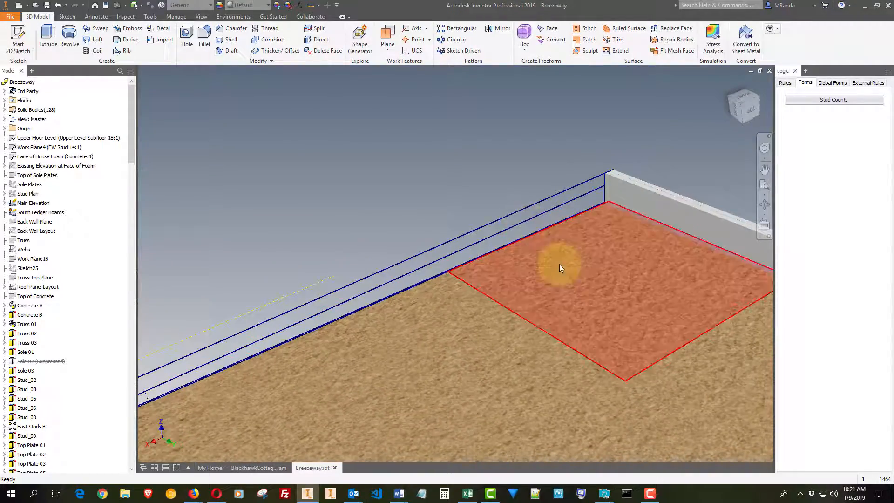
{"action": "middle_click_drag", "start_coordinate": [490, 348], "coordinate": [232, 347], "text": "shift"}
{"action": "middle_click_drag", "start_coordinate": [406, 328], "coordinate": [415, 383], "text": "shift"}
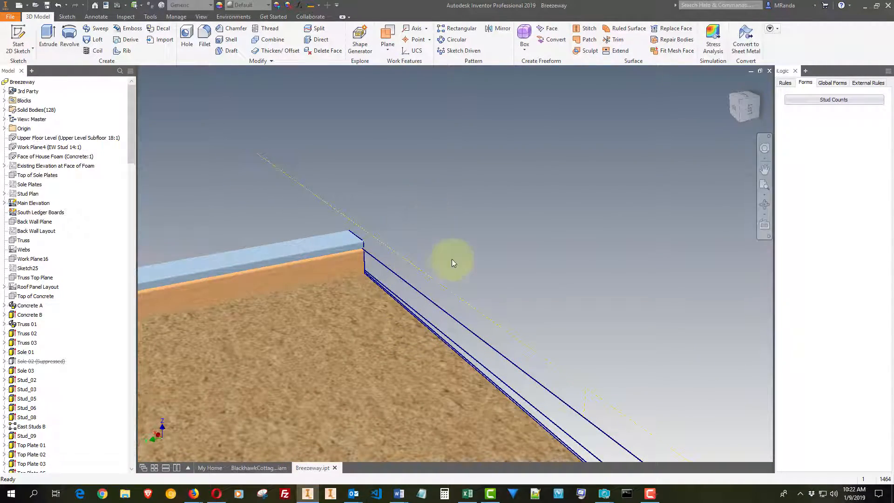
{"action": "middle_click_drag", "start_coordinate": [428, 227], "coordinate": [421, 238], "text": "shift"}
Switch to the BlackhawkCottage assembly and examine where the breezeway roof deck and parapets meet the cottage's wall framing
{"action": "left_click", "coordinate": [256, 468]}
{"action": "scroll", "coordinate": [386, 337], "scroll_direction": "down", "scroll_amount": 8}
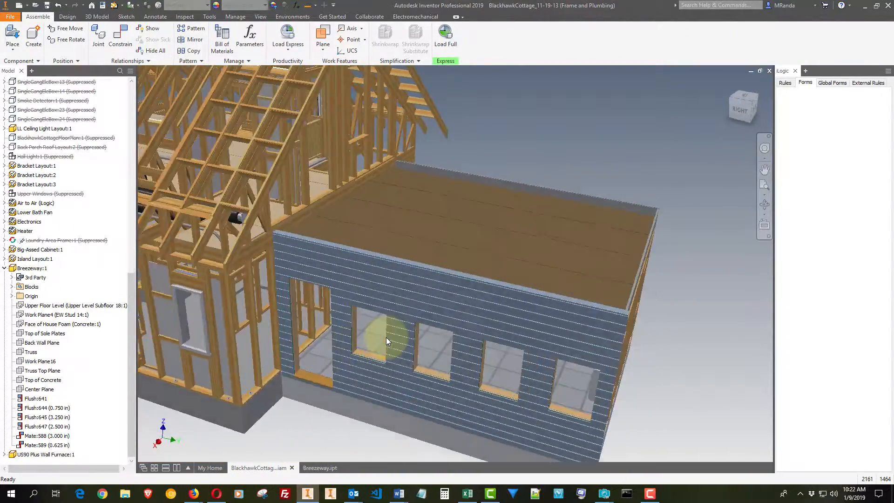
{"action": "middle_click_drag", "start_coordinate": [343, 341], "coordinate": [328, 376], "text": "shift"}
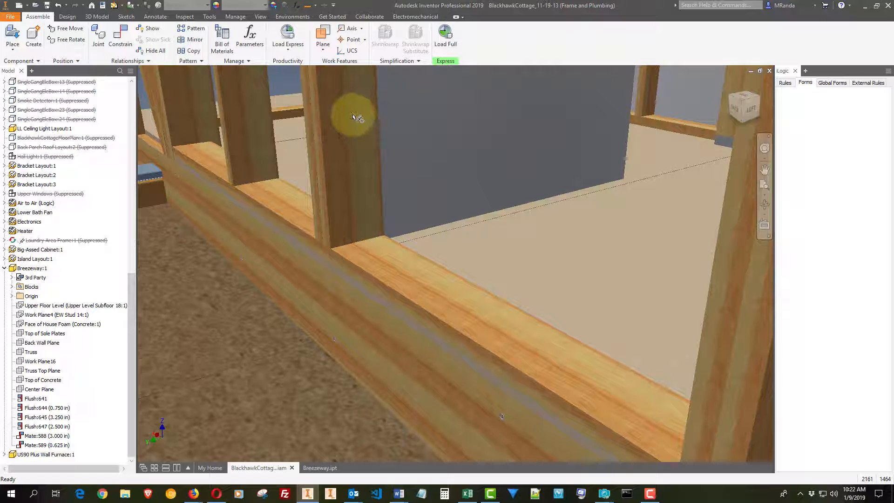
{"action": "middle_click_drag", "start_coordinate": [335, 390], "coordinate": [431, 287], "text": "shift"}
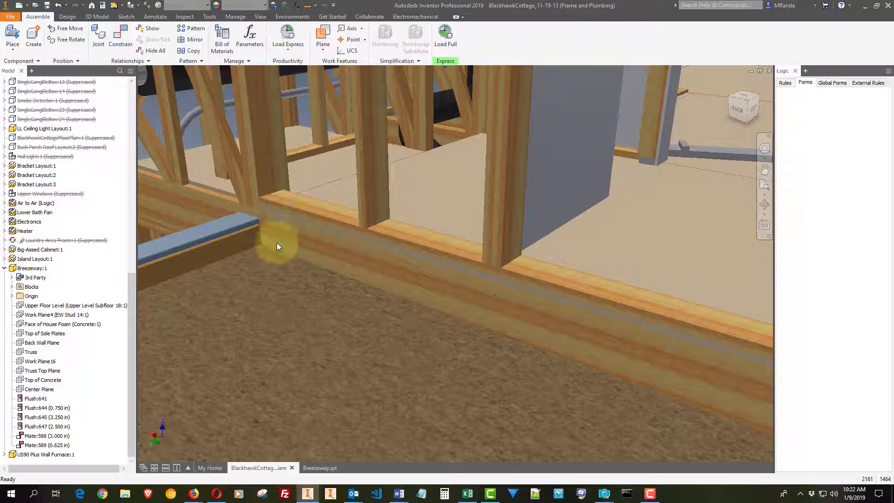
{"action": "middle_click_drag", "start_coordinate": [340, 278], "coordinate": [314, 319], "text": "shift"}
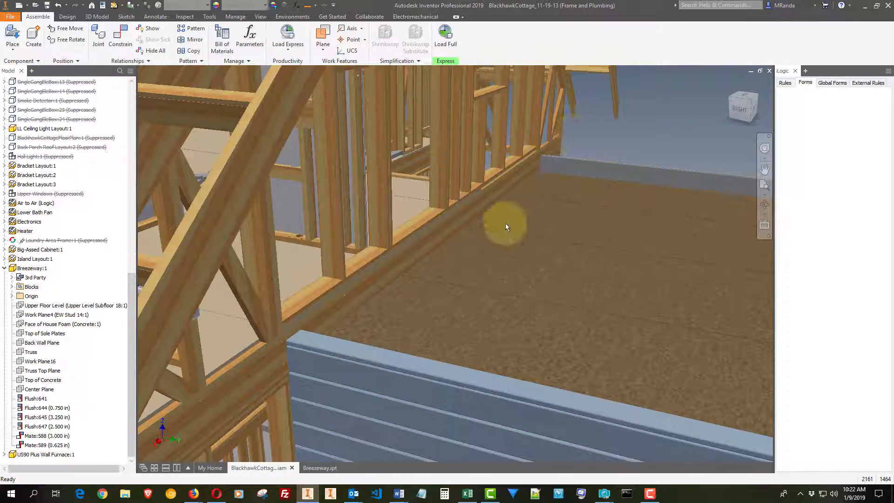
{"action": "middle_click_drag", "start_coordinate": [530, 177], "coordinate": [525, 181], "text": "shift"}
View the underside of the breezeway and examine its foundation walls beneath the floor slab
{"action": "scroll", "coordinate": [519, 182], "scroll_direction": "down", "scroll_amount": 10}
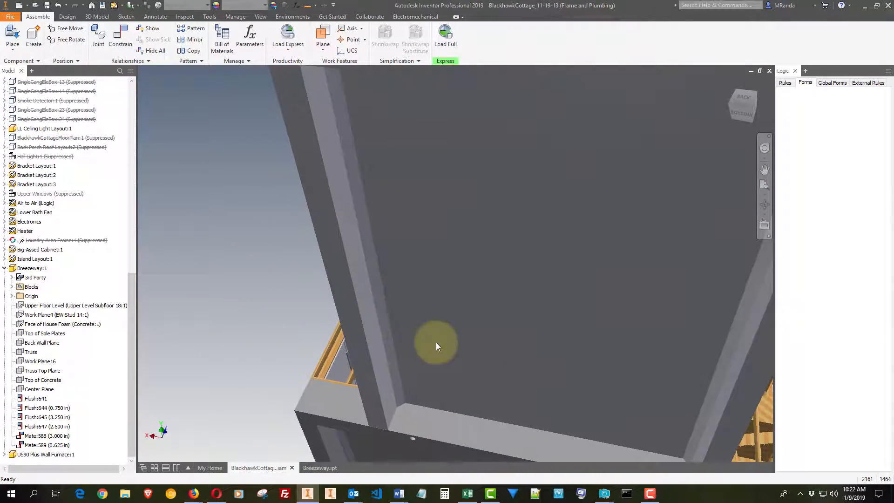
{"action": "left_click", "coordinate": [455, 344]}
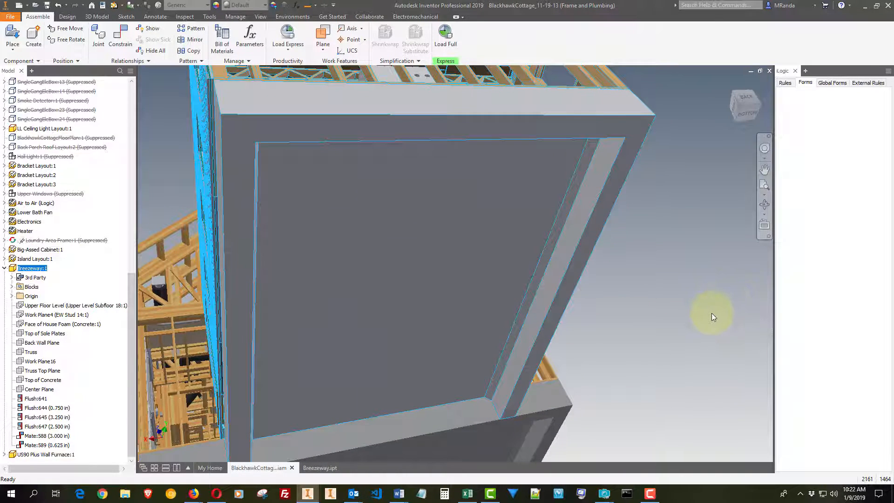
{"action": "left_click", "coordinate": [700, 317]}
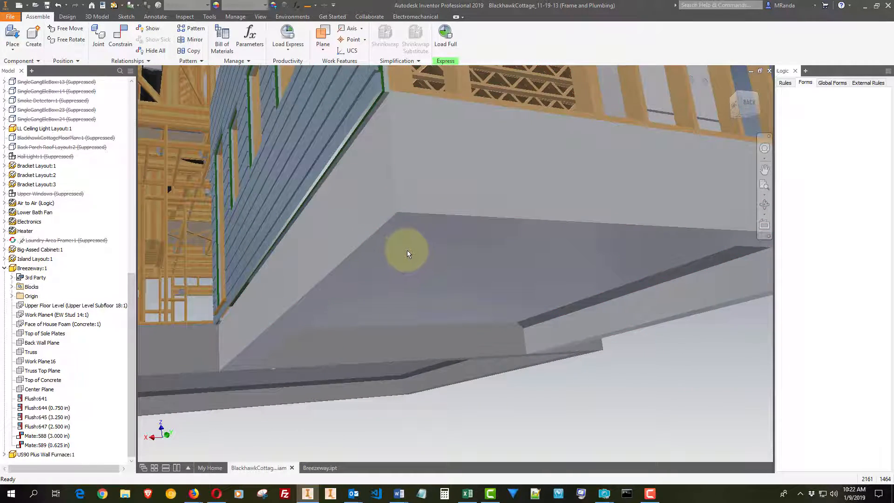
Measure the breezeway foundation wall's thickness between its outer and inner faces
{"action": "left_click", "coordinate": [307, 6]}
{"action": "left_click", "coordinate": [421, 279]}
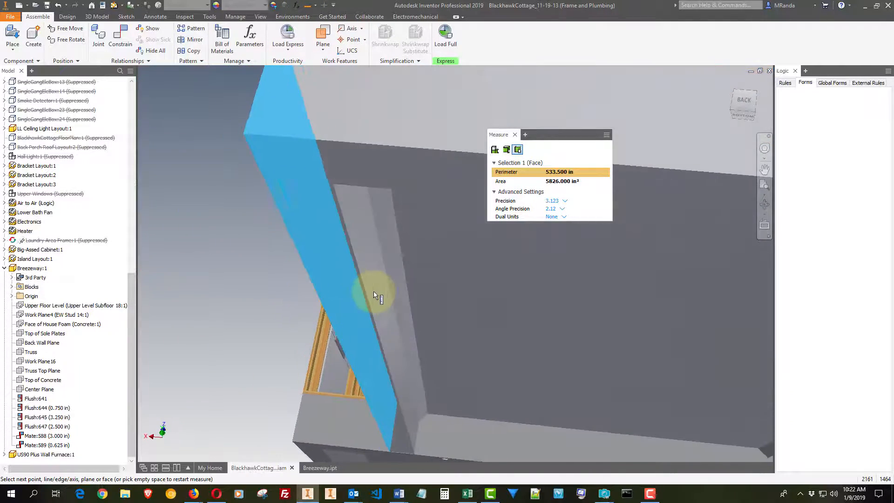
{"action": "left_click", "coordinate": [451, 313]}
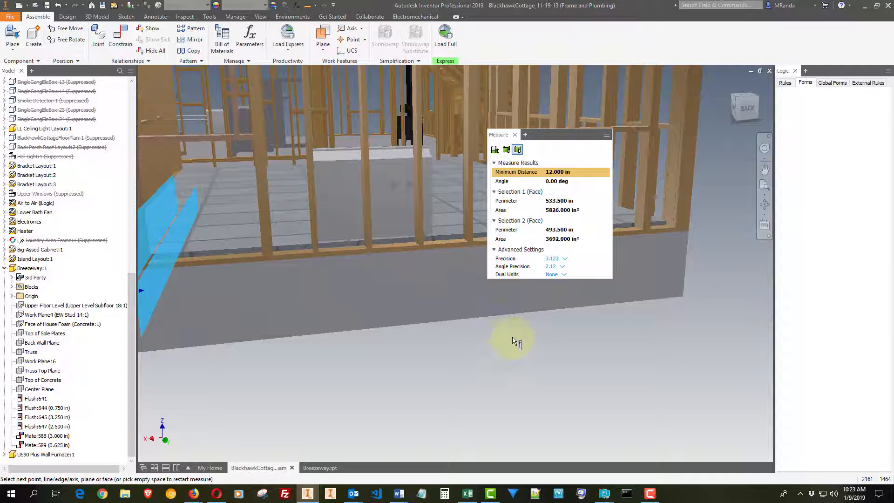
{"action": "right_click", "coordinate": [740, 279]}
{"action": "left_click", "coordinate": [761, 278]}
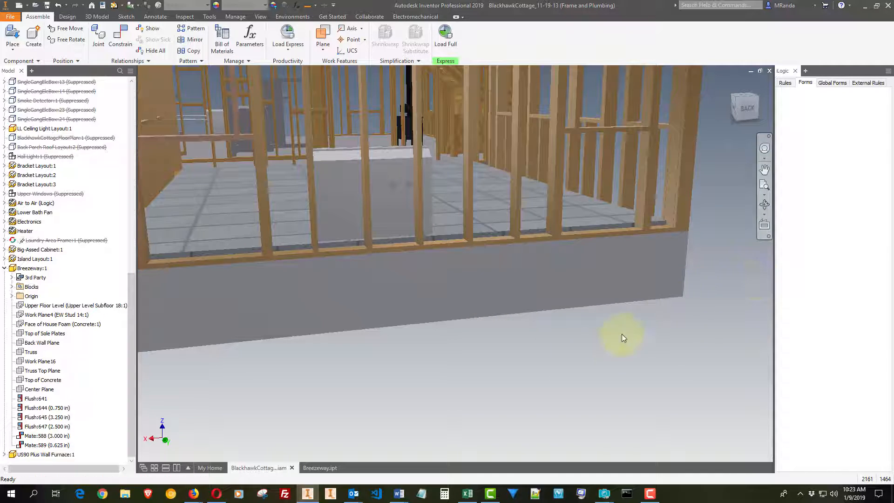
Examine the breezeway's outer corner where the siding, green sheathing and foam overhang the concrete foundation
{"action": "middle_click_drag", "start_coordinate": [613, 345], "coordinate": [419, 292], "text": "shift"}
{"action": "middle_click_drag", "start_coordinate": [567, 303], "coordinate": [504, 279], "text": "shift"}
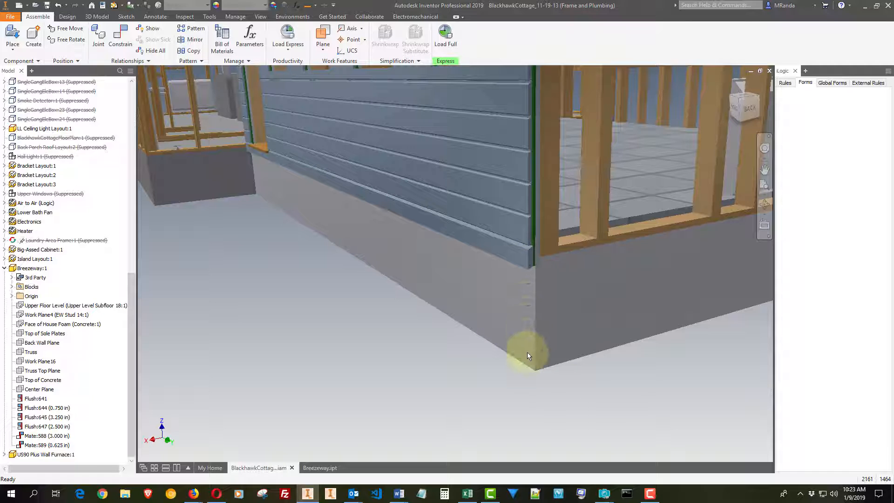
{"action": "middle_click_drag", "start_coordinate": [519, 337], "coordinate": [520, 298], "text": "shift"}
{"action": "scroll", "coordinate": [539, 276], "scroll_direction": "up", "scroll_amount": 3}
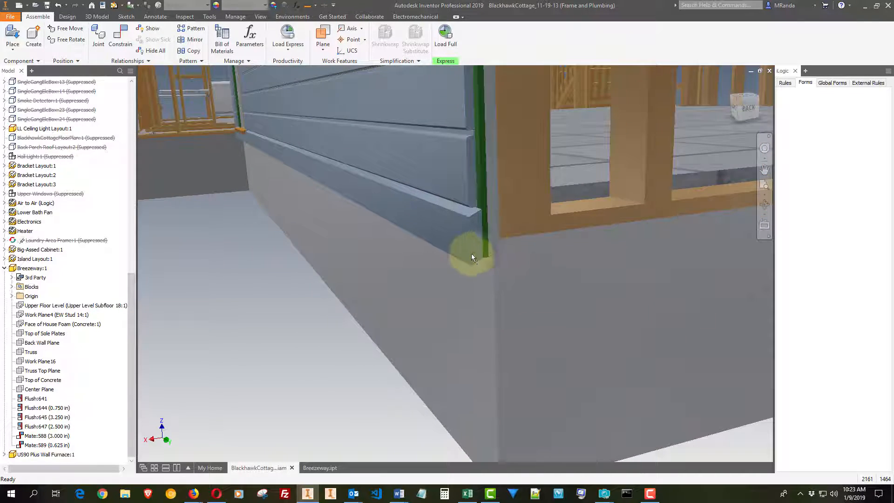
{"action": "middle_click_drag", "start_coordinate": [484, 258], "coordinate": [381, 239], "text": "shift"}
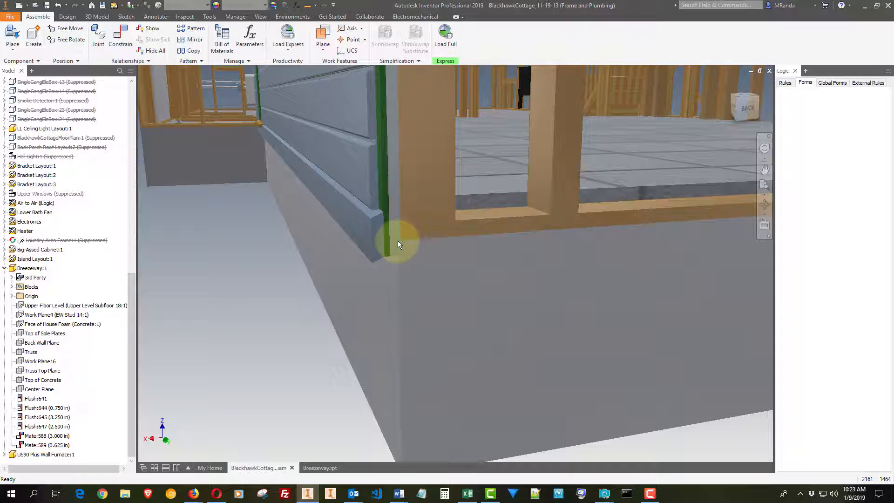
{"action": "left_click", "coordinate": [396, 242]}
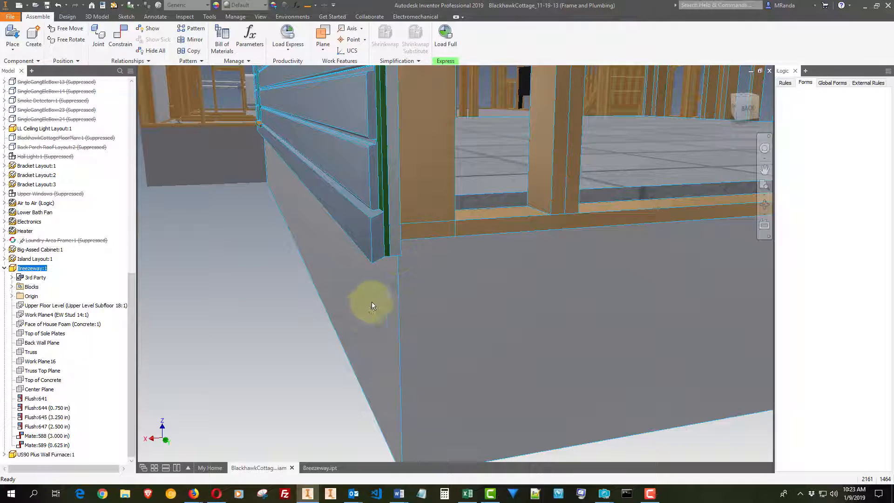
{"action": "middle_click_drag", "start_coordinate": [384, 285], "coordinate": [322, 323], "text": "shift"}
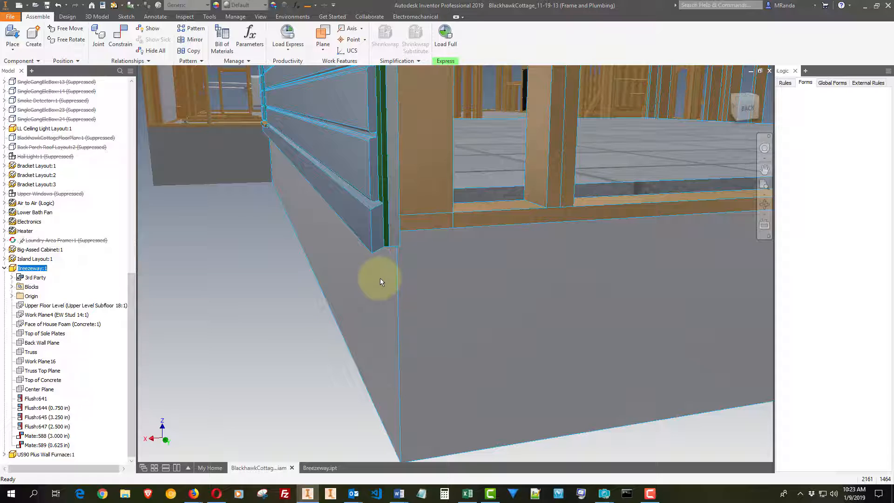
{"action": "middle_click_drag", "start_coordinate": [404, 254], "coordinate": [380, 263], "text": "shift"}
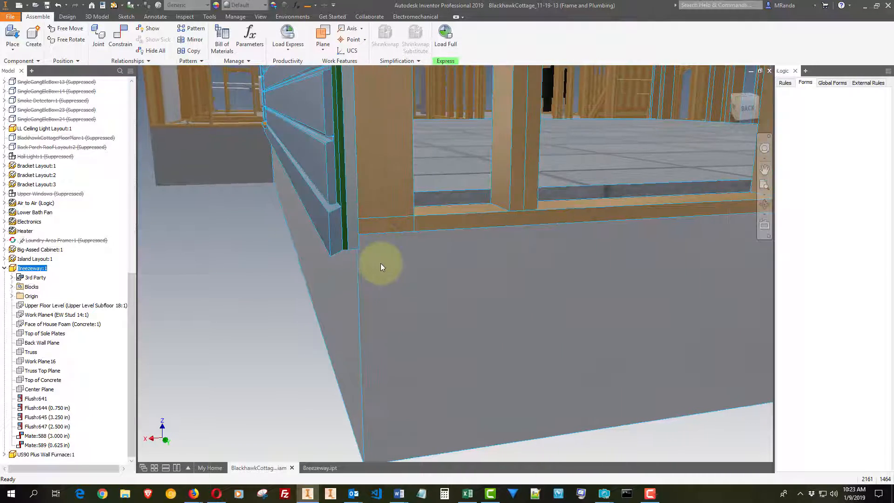
{"action": "left_click", "coordinate": [283, 305]}
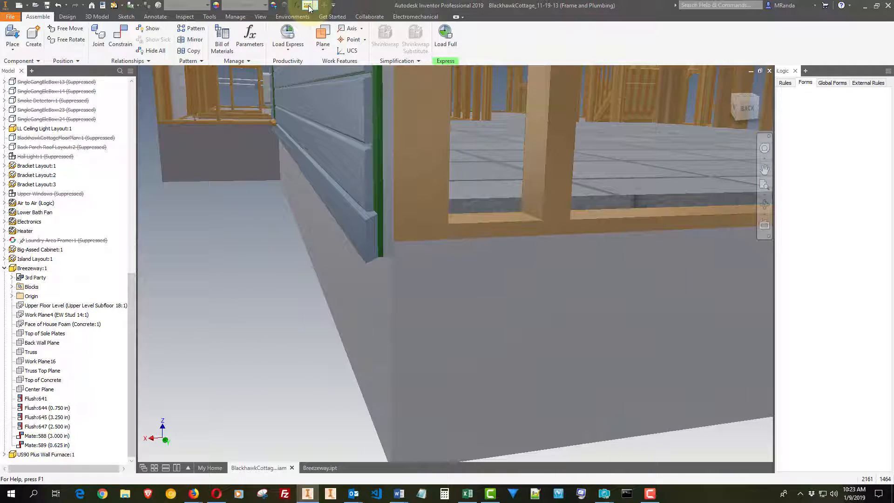
Measure the distance from the lowest siding course's outer face to the foundation's outer face
{"action": "left_click", "coordinate": [308, 6]}
{"action": "left_click", "coordinate": [347, 232]}
{"action": "left_click", "coordinate": [367, 288]}
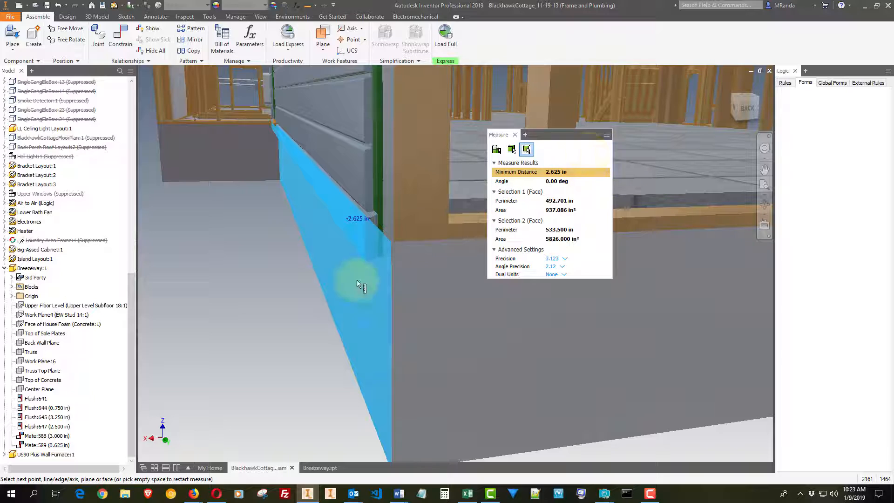
{"action": "right_click", "coordinate": [249, 343]}
{"action": "left_click", "coordinate": [285, 339]}
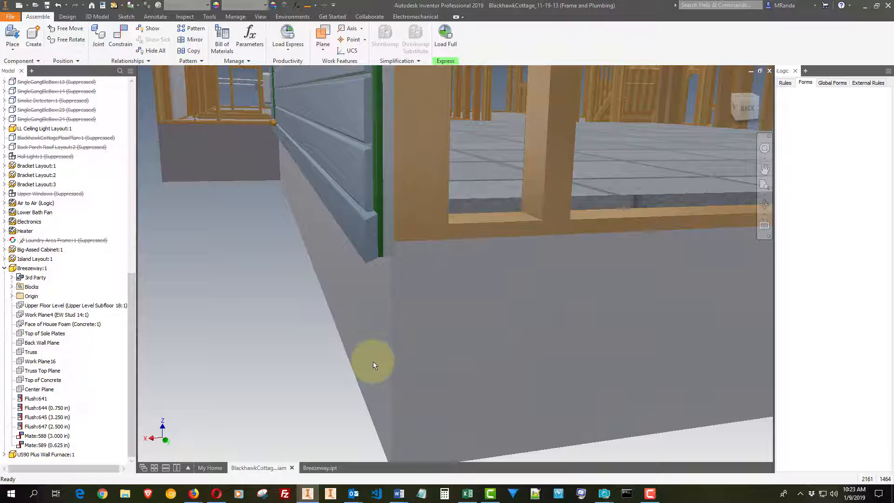
Compare how the wall framing sits on the concrete at the cottage's foundation corner and at the breezeway's sided corner
{"action": "scroll", "coordinate": [447, 333], "scroll_direction": "up", "scroll_amount": 3}
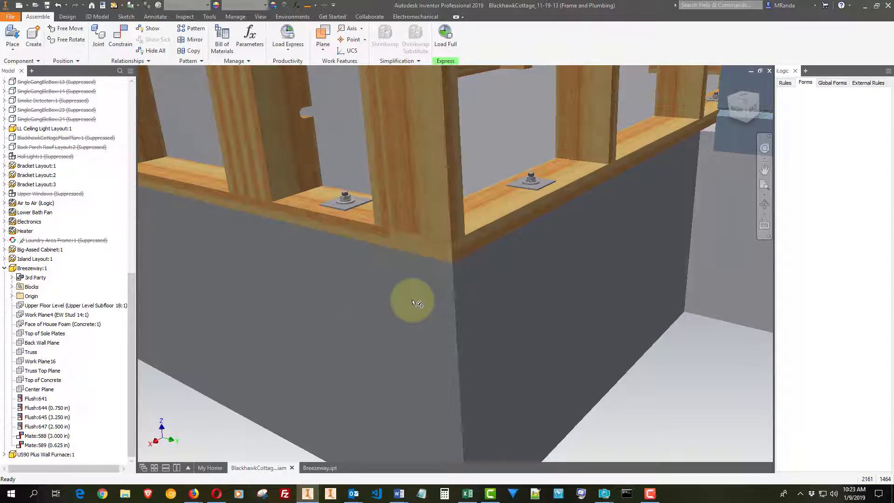
{"action": "scroll", "coordinate": [426, 314], "scroll_direction": "down", "scroll_amount": 5}
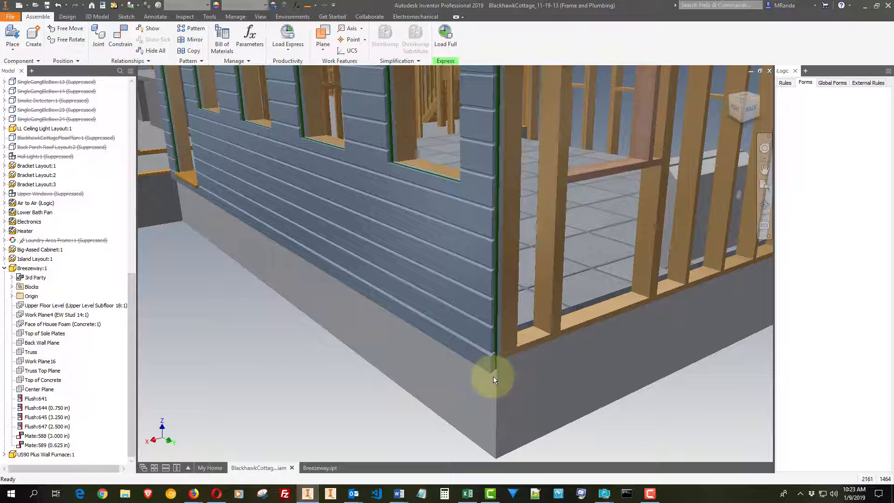
{"action": "scroll", "coordinate": [497, 359], "scroll_direction": "up", "scroll_amount": 5}
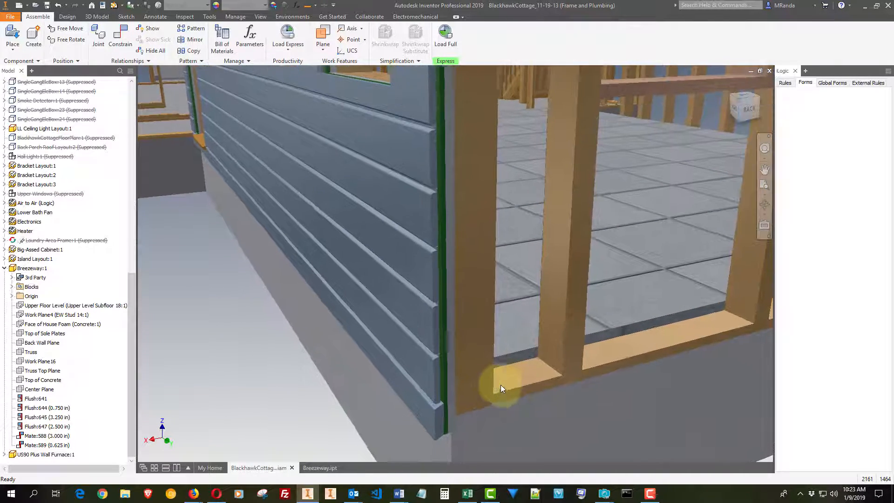
{"action": "scroll", "coordinate": [453, 300], "scroll_direction": "up", "scroll_amount": 3}
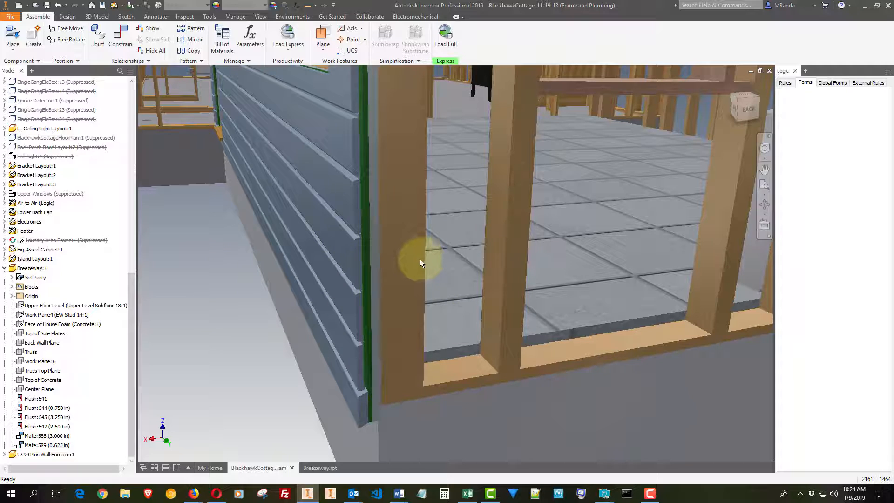
{"action": "scroll", "coordinate": [409, 264], "scroll_direction": "up", "scroll_amount": 5}
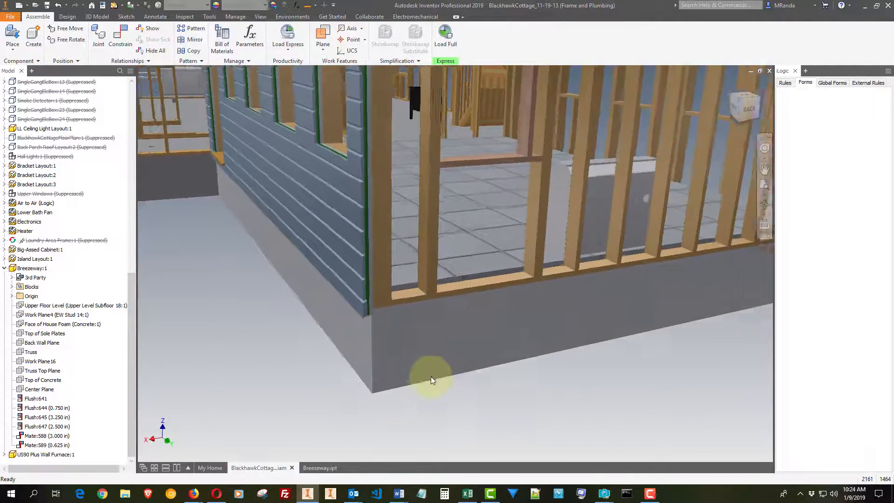
{"action": "middle_click_drag", "start_coordinate": [431, 377], "coordinate": [366, 329], "text": "shift"}
{"action": "middle_click_drag", "start_coordinate": [480, 361], "coordinate": [513, 402], "text": "shift"}
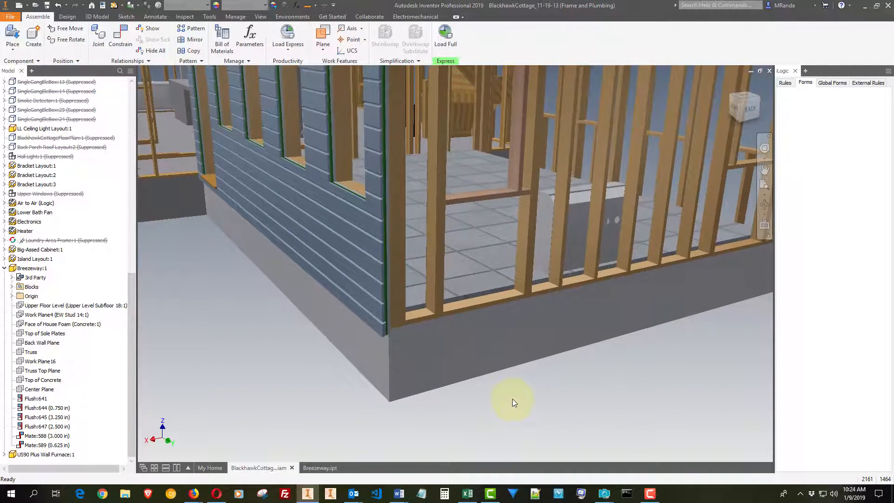
{"action": "middle_click_drag", "start_coordinate": [325, 343], "coordinate": [438, 453], "text": "shift"}
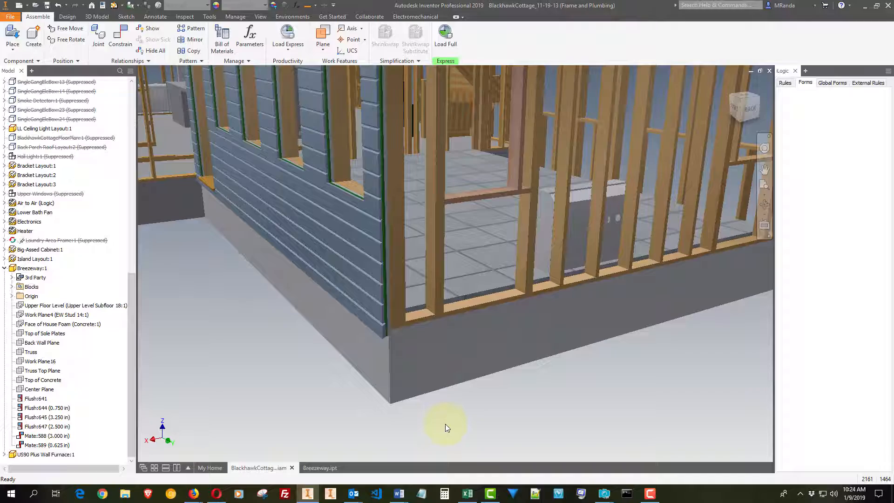
Examine the foam, green sheathing and siding layers beside the breezeway's corner stud
{"action": "scroll", "coordinate": [401, 288], "scroll_direction": "down", "scroll_amount": 5}
{"action": "middle_click_drag", "start_coordinate": [415, 338], "coordinate": [256, 303], "text": "shift"}
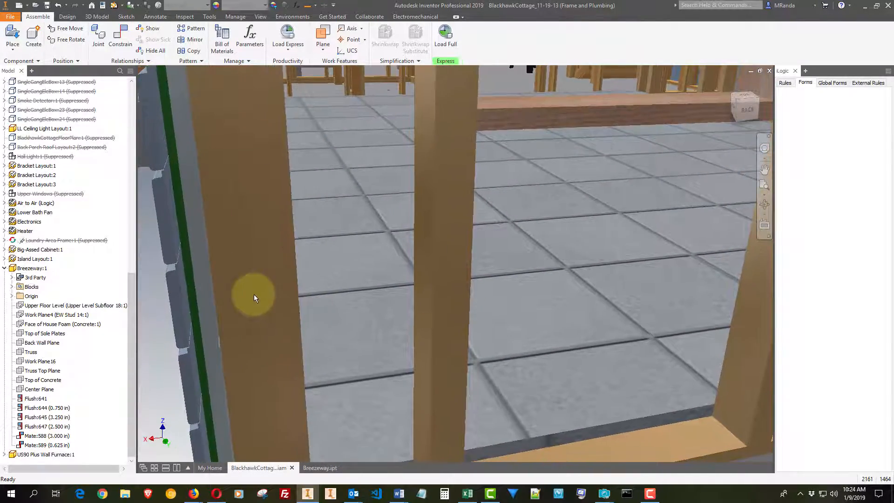
{"action": "left_click", "coordinate": [207, 294]}
{"action": "scroll", "coordinate": [207, 296], "scroll_direction": "up", "scroll_amount": 2}
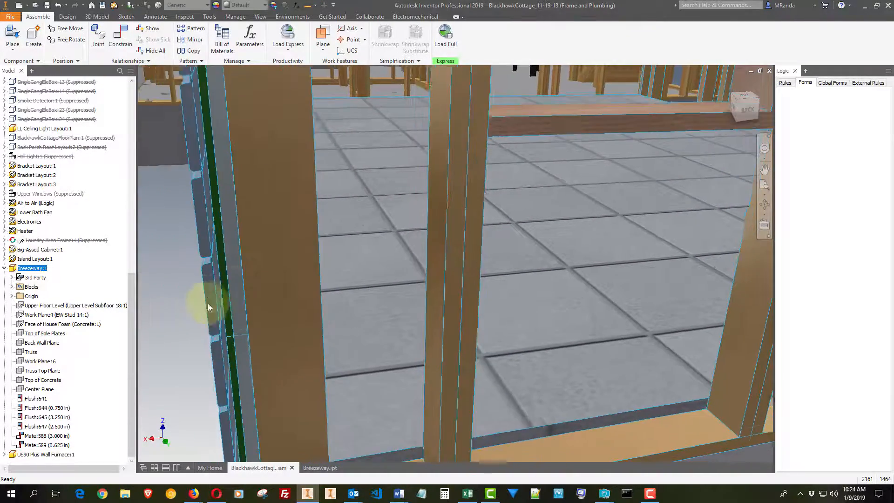
{"action": "left_click", "coordinate": [199, 310]}
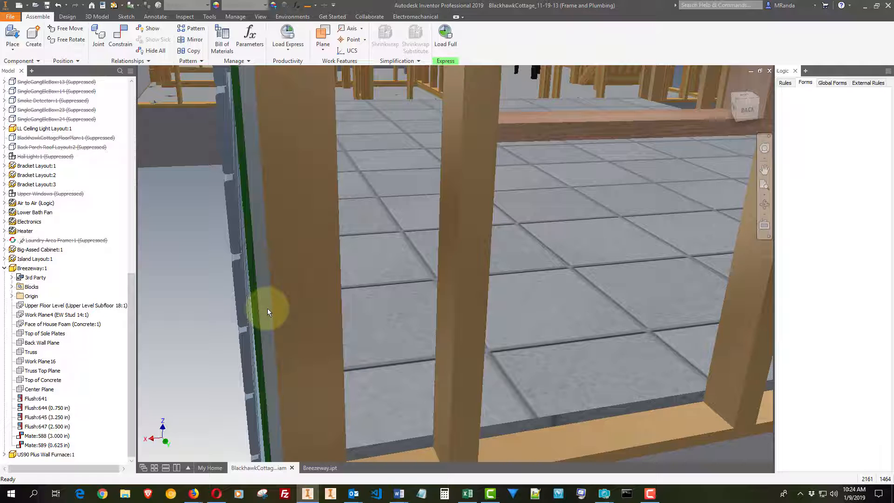
{"action": "scroll", "coordinate": [281, 323], "scroll_direction": "up", "scroll_amount": 5}
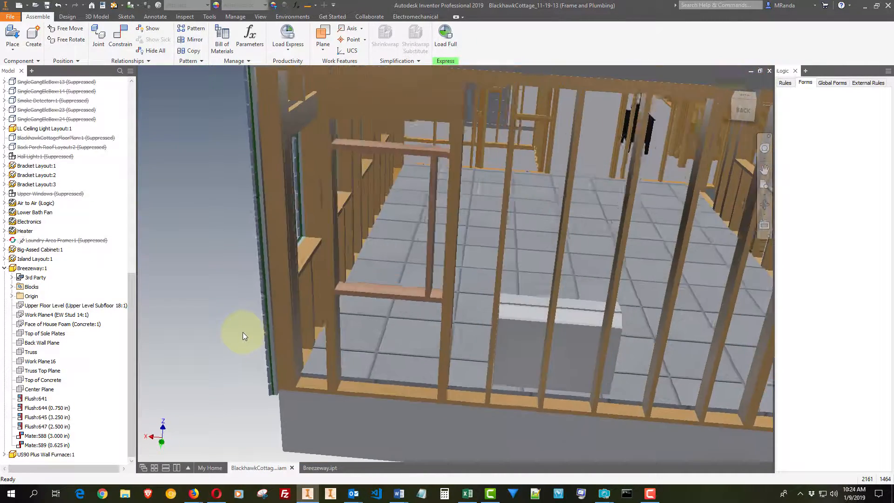
Inspect the breezeway's window wall framing from inside, then view the sided corner from outside
{"action": "middle_click_drag", "start_coordinate": [242, 332], "coordinate": [686, 174], "text": "shift"}
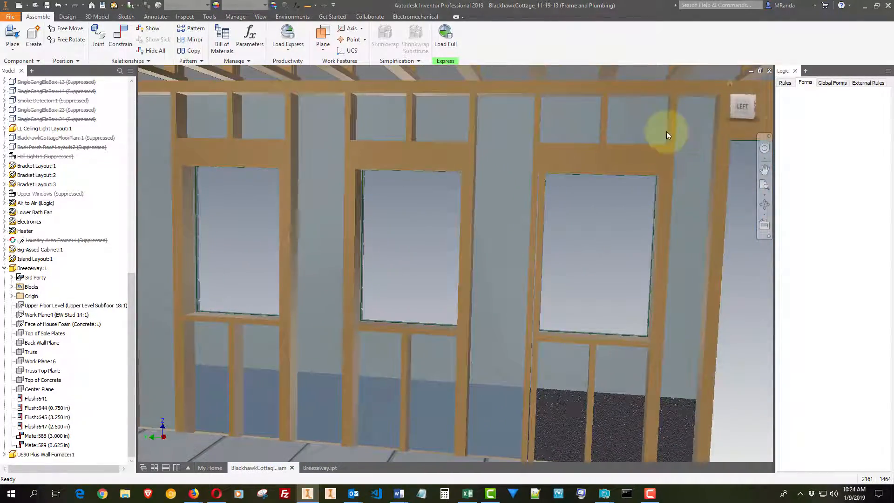
{"action": "middle_click_drag", "start_coordinate": [542, 296], "coordinate": [535, 206], "text": "shift"}
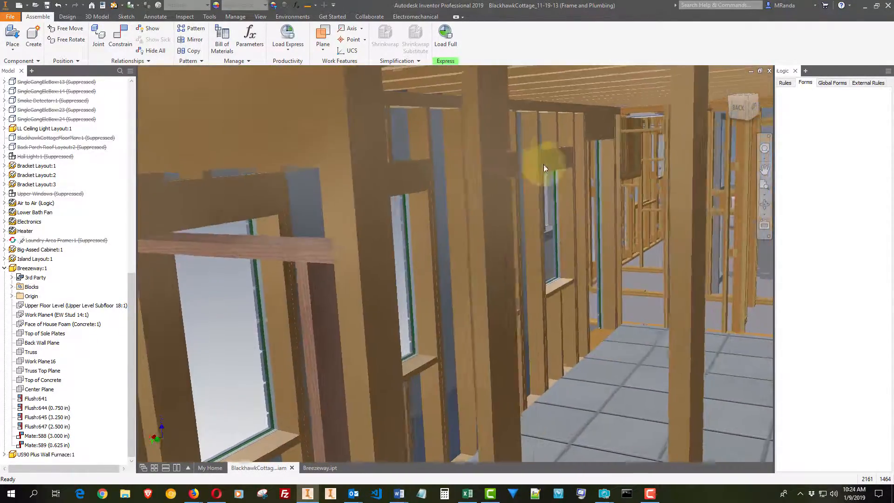
{"action": "middle_click_drag", "start_coordinate": [426, 392], "coordinate": [420, 247], "text": "shift"}
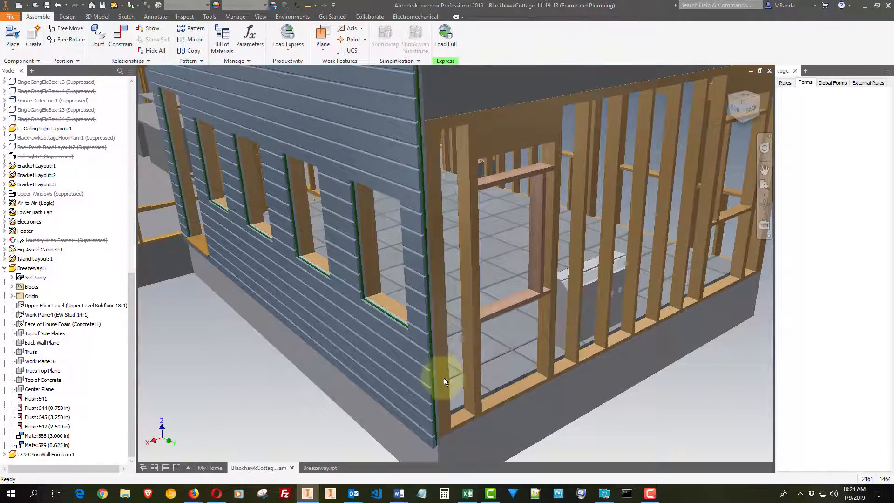
Examine how the lowest siding course meets the foundation at the breezeway's outer corner, highlighting the Breezeway part's edges
{"action": "middle_click_drag", "start_coordinate": [628, 429], "coordinate": [461, 296]}
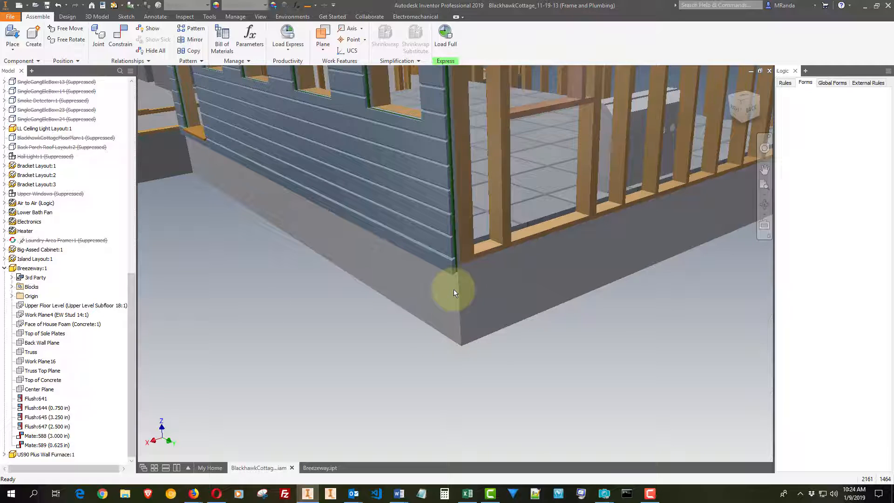
{"action": "scroll", "coordinate": [453, 289], "scroll_direction": "up", "scroll_amount": 6}
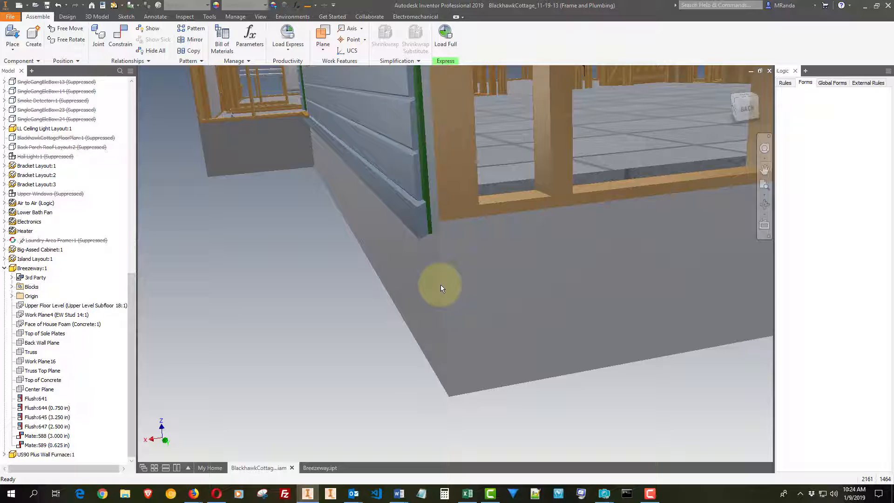
{"action": "left_click", "coordinate": [441, 284]}
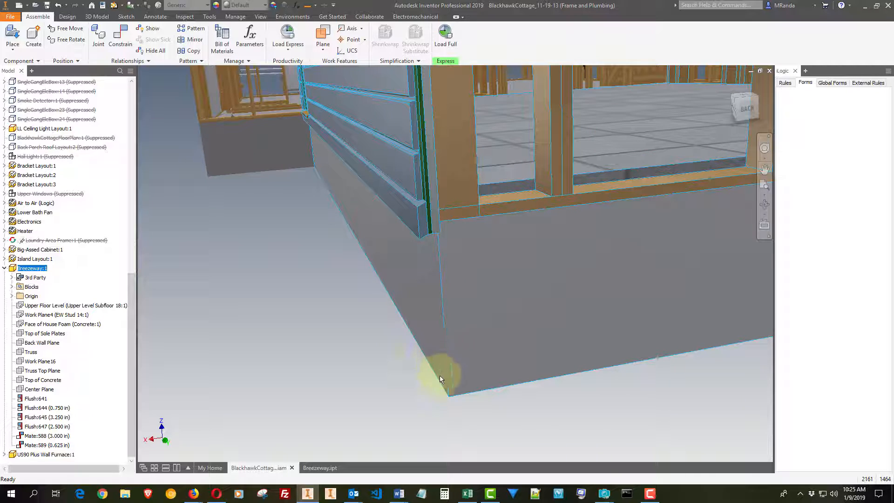
{"action": "left_click", "coordinate": [365, 390]}
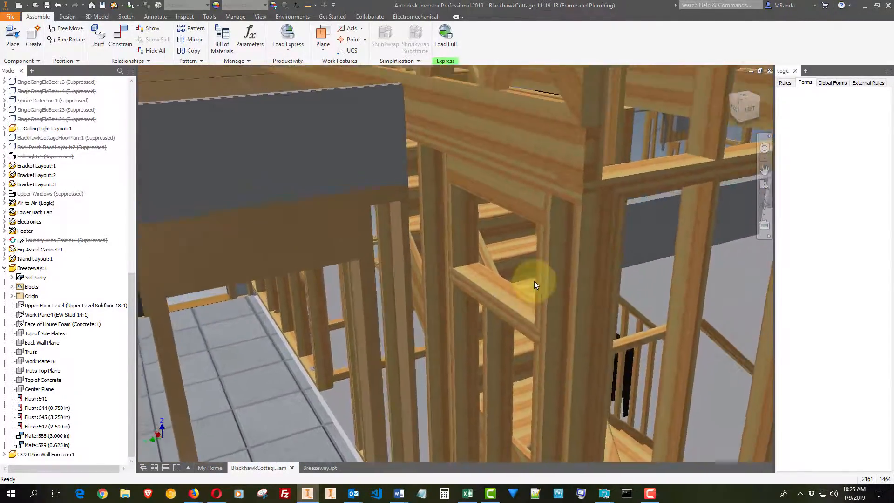
Inspect the cottage's corner wall framing beside the breezeway, including the framed opening, header and top plates
{"action": "left_click", "coordinate": [524, 236]}
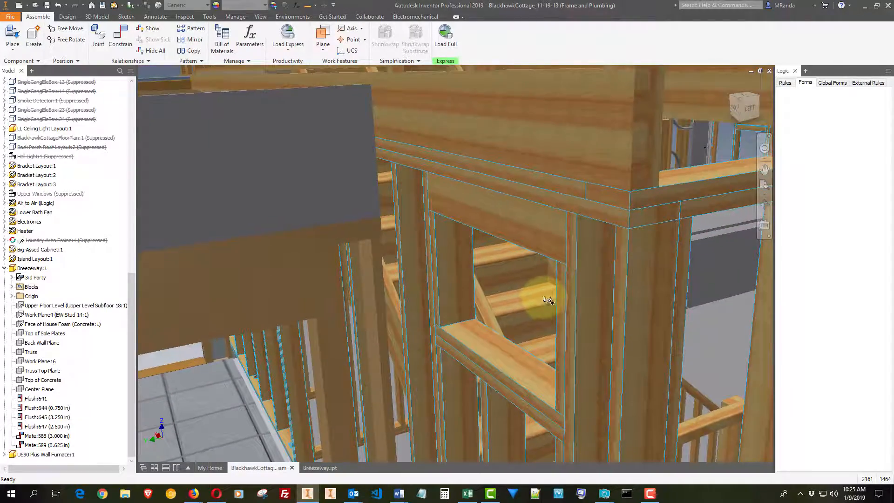
{"action": "left_click_drag", "start_coordinate": [547, 301], "coordinate": [724, 308]}
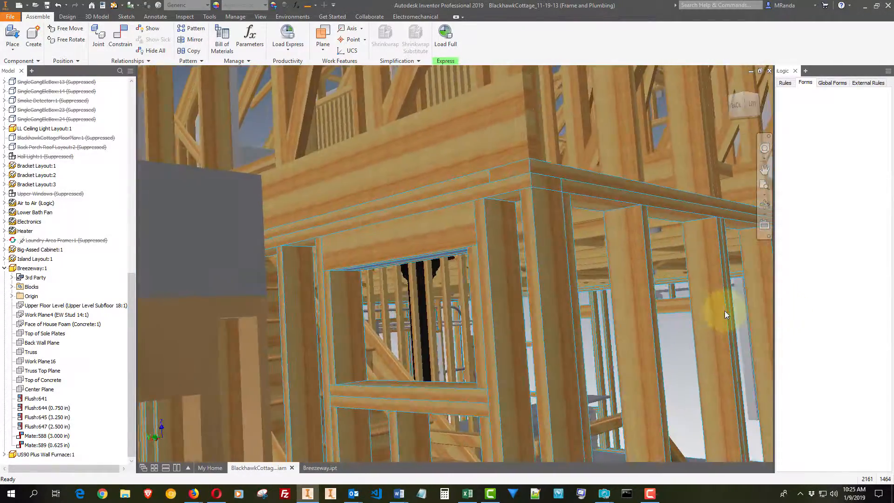
{"action": "left_click", "coordinate": [678, 355]}
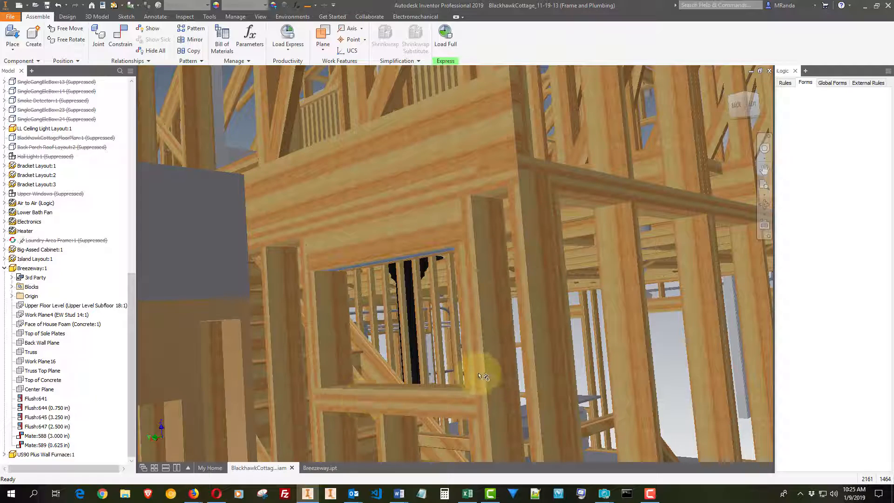
{"action": "middle_click_drag", "start_coordinate": [467, 345], "coordinate": [410, 285], "text": "shift"}
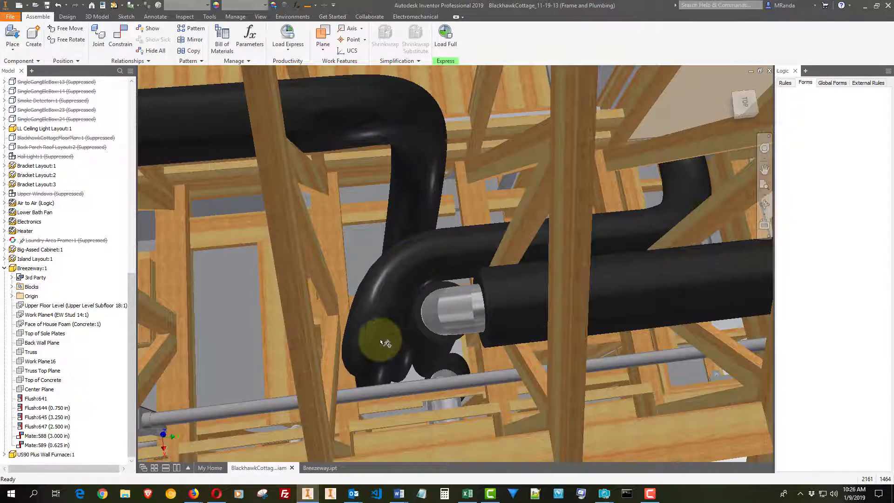
Examine how the insulated ducts and pipes route through the cottage's trusses and wall framing
{"action": "middle_click_drag", "start_coordinate": [512, 309], "coordinate": [598, 302], "text": "shift"}
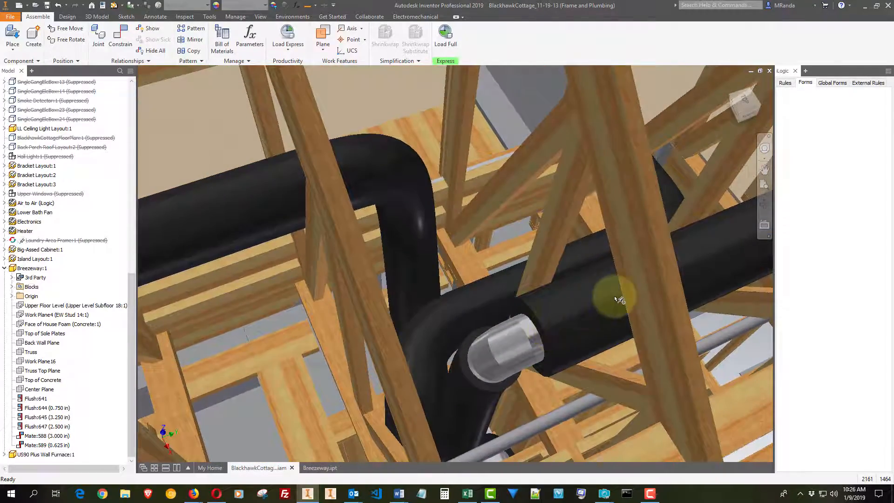
{"action": "middle_click_drag", "start_coordinate": [573, 334], "coordinate": [359, 340], "text": "shift"}
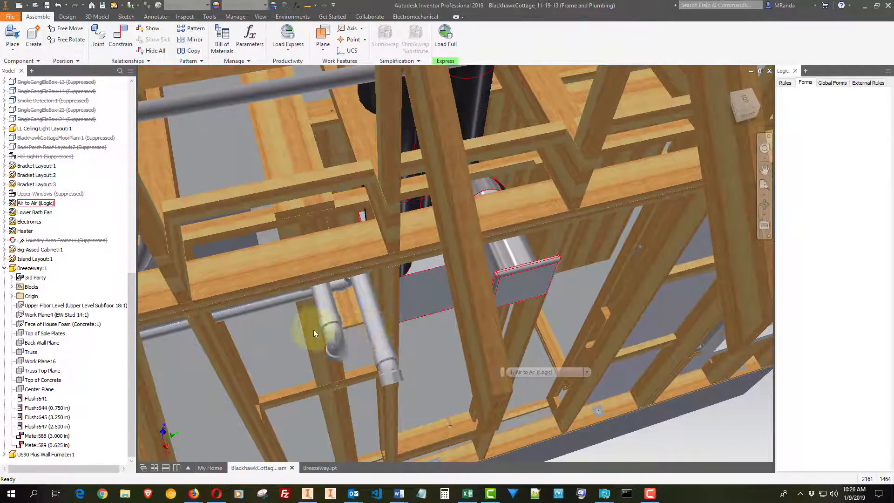
{"action": "middle_click_drag", "start_coordinate": [342, 344], "coordinate": [351, 299], "text": "shift"}
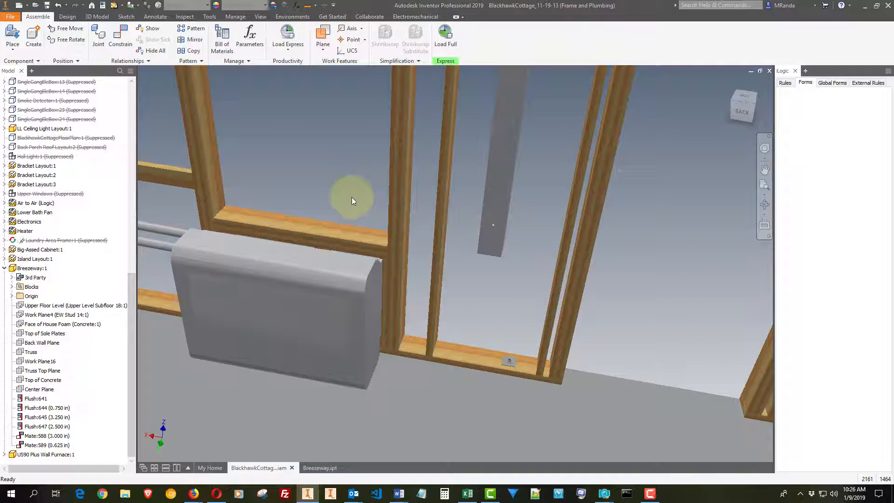
Open the Front Porch part from the assembly
{"action": "middle_click_drag", "start_coordinate": [351, 197], "coordinate": [434, 237], "text": "shift"}
{"action": "right_click", "coordinate": [434, 236]}
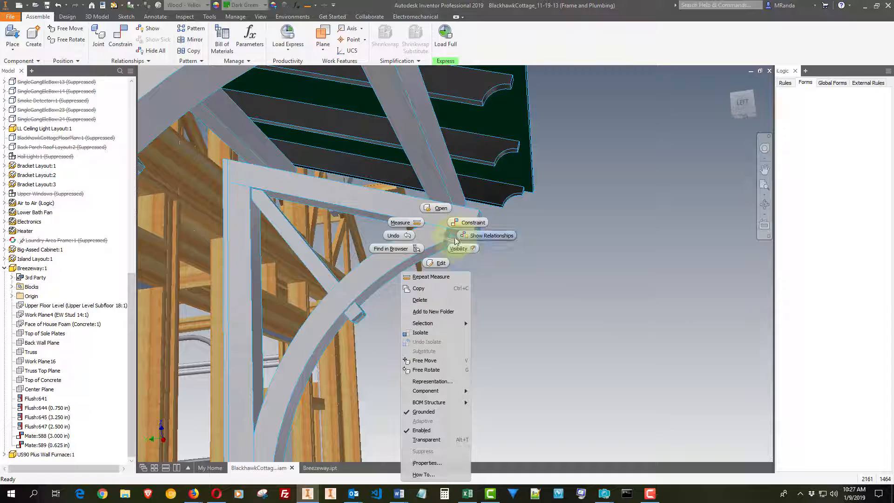
{"action": "left_click", "coordinate": [438, 211]}
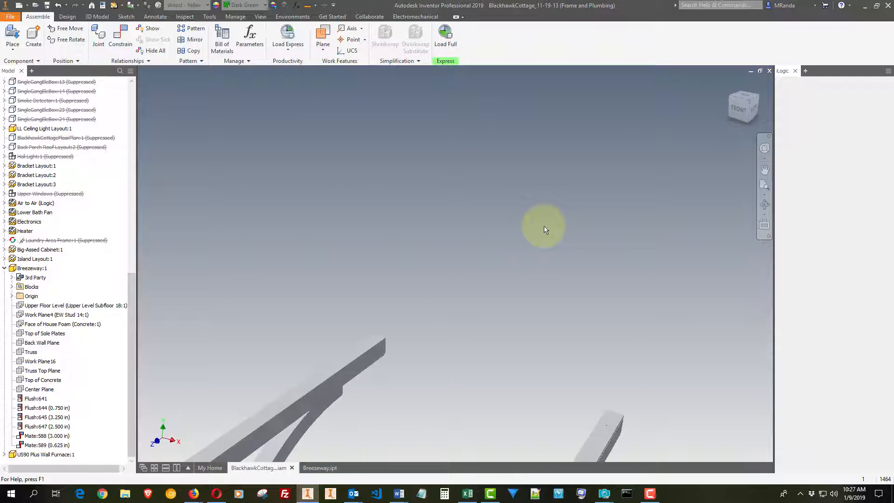
Inspect the Front Porch part's curved brackets, roof underside and black bolt heads
{"action": "middle_click_drag", "start_coordinate": [544, 226], "coordinate": [624, 301], "text": "shift"}
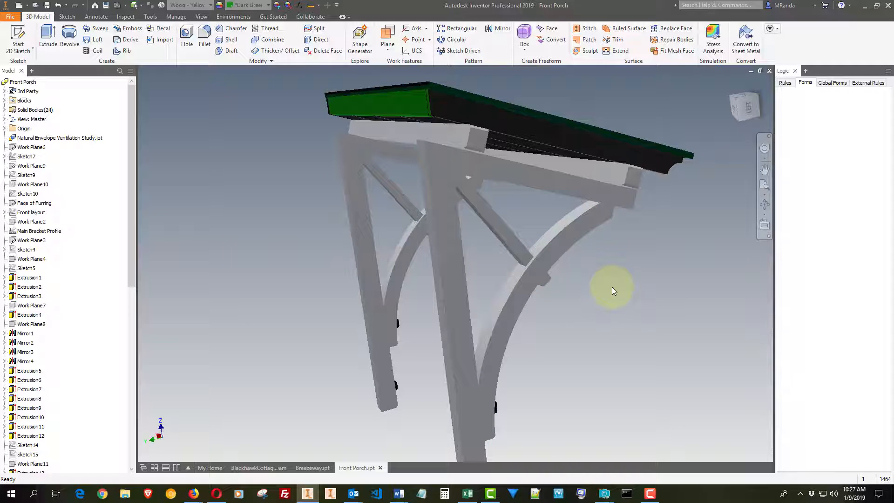
{"action": "middle_click_drag", "start_coordinate": [611, 287], "coordinate": [688, 283], "text": "shift"}
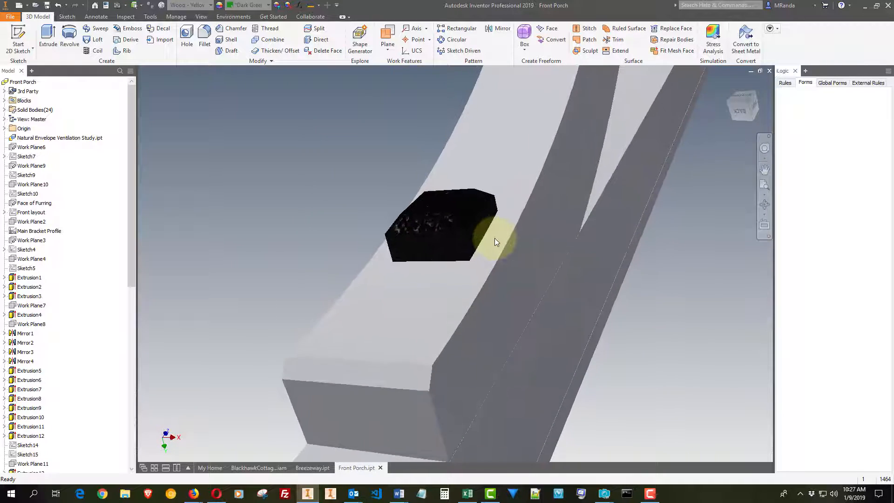
{"action": "scroll", "coordinate": [527, 262], "scroll_direction": "down", "scroll_amount": 3}
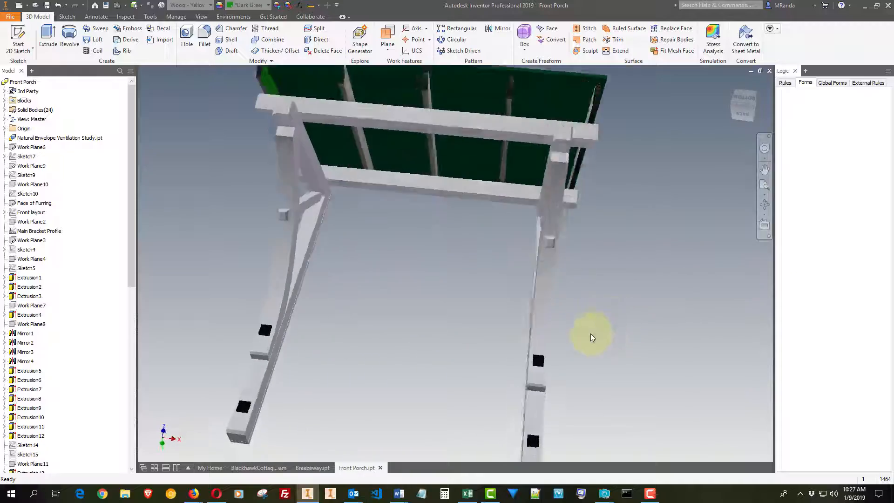
Return to the BlackhawkCottage assembly and examine the curved bracket supporting the cottage's roof overhang
{"action": "left_click", "coordinate": [278, 467]}
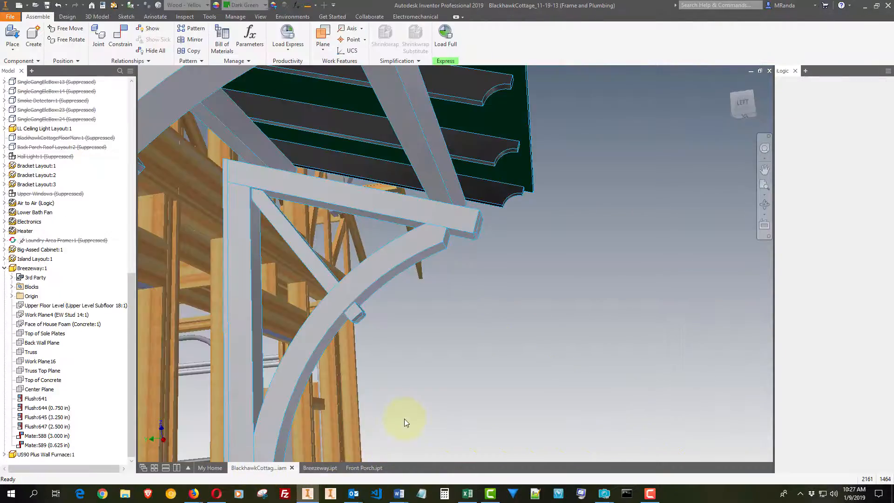
{"action": "left_click", "coordinate": [553, 256]}
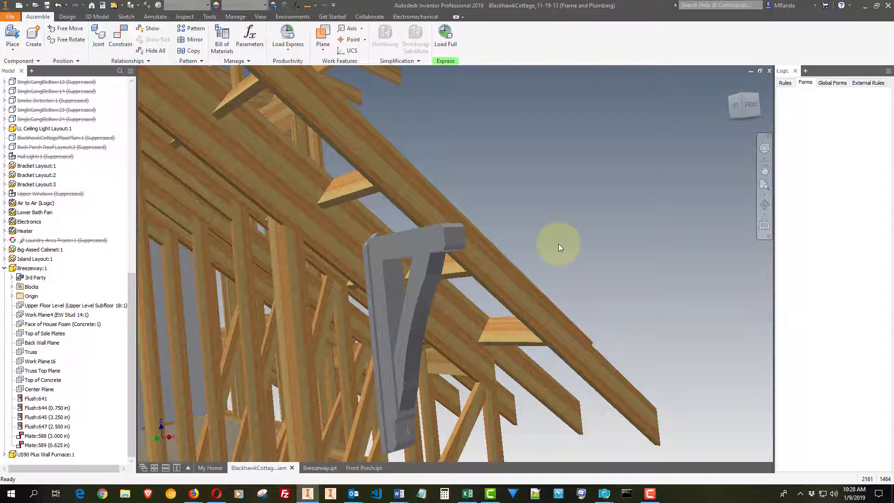
{"action": "left_click", "coordinate": [482, 231]}
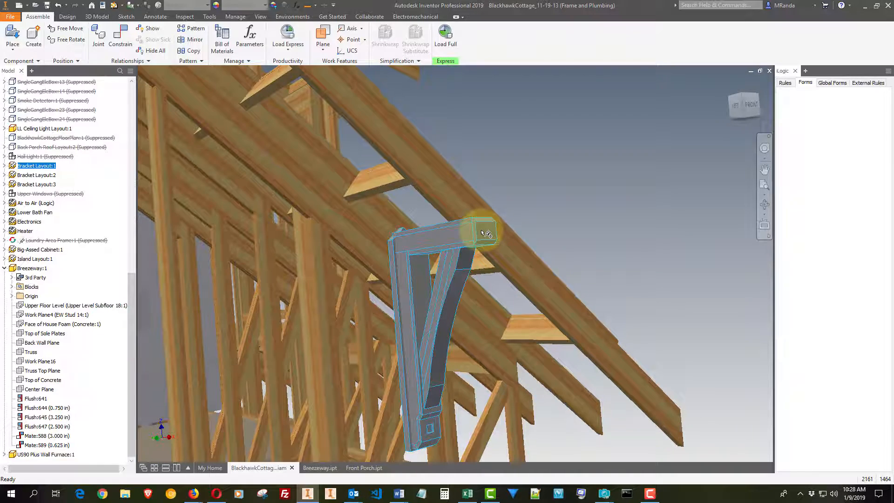
{"action": "left_click", "coordinate": [680, 203]}
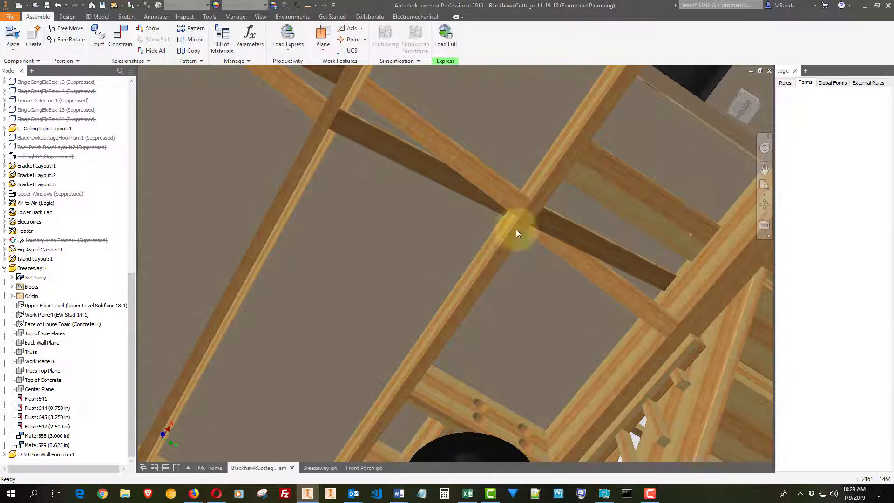
Inspect the framed opening around the flue pipe and the upper-level framing and railing beside it
{"action": "left_click", "coordinate": [586, 332]}
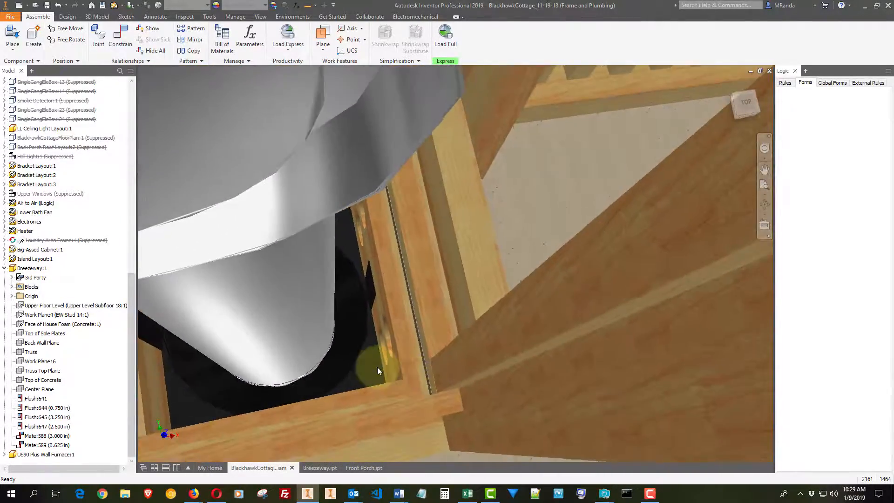
{"action": "middle_click_drag", "start_coordinate": [377, 370], "coordinate": [404, 348], "text": "shift"}
{"action": "left_click", "coordinate": [683, 247]}
{"action": "middle_click_drag", "start_coordinate": [501, 359], "coordinate": [582, 245], "text": "shift"}
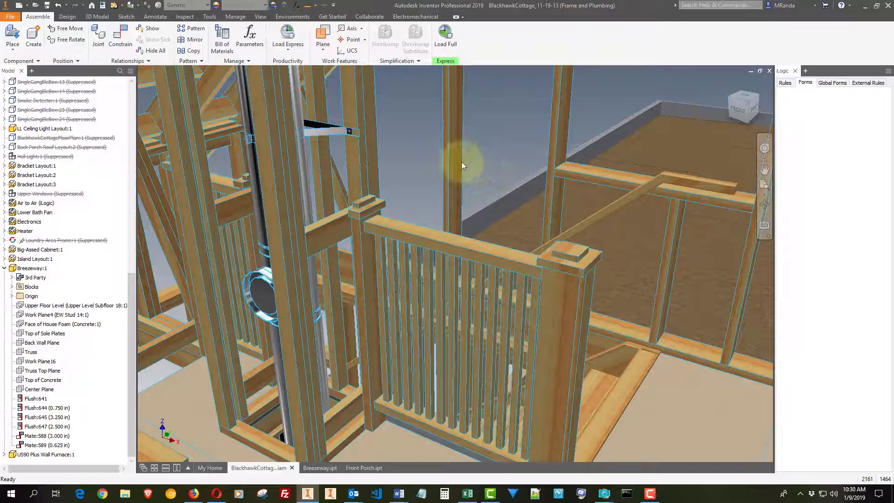
Examine the flue's passage through the metal plates, bolted angle bracket and upper-level framing beneath the chimney chase
{"action": "middle_click_drag", "start_coordinate": [417, 139], "coordinate": [355, 255], "text": "shift"}
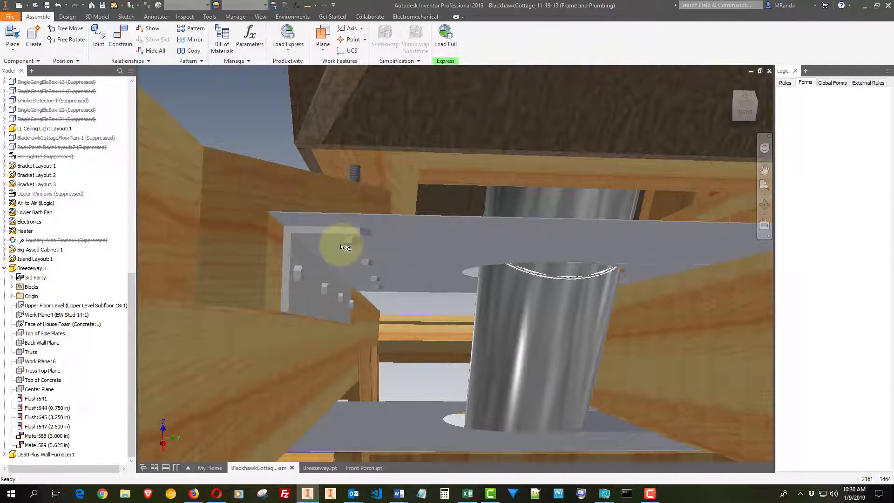
{"action": "middle_click_drag", "start_coordinate": [298, 290], "coordinate": [472, 195], "text": "shift"}
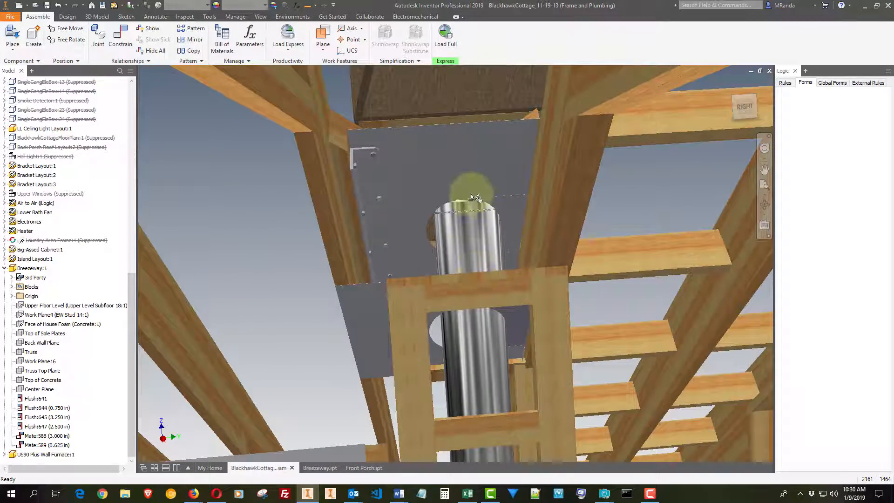
{"action": "middle_click_drag", "start_coordinate": [487, 263], "coordinate": [646, 224], "text": "shift"}
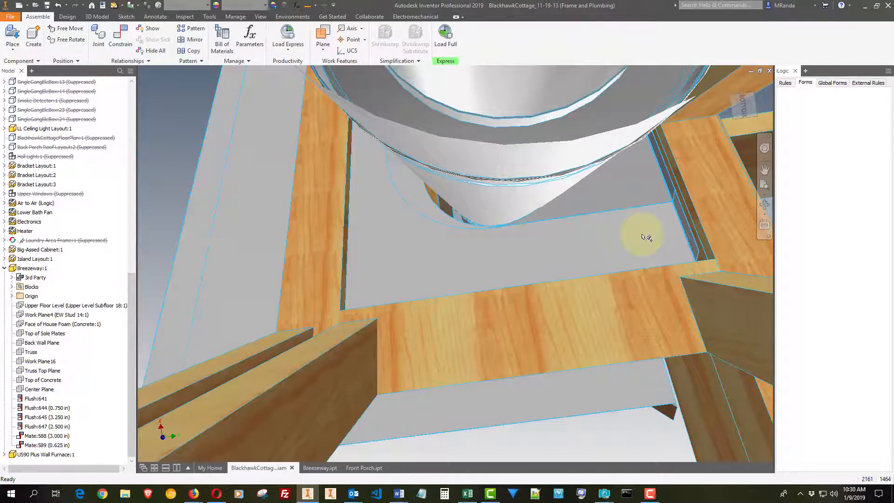
{"action": "mouse_move", "coordinate": [643, 236]}
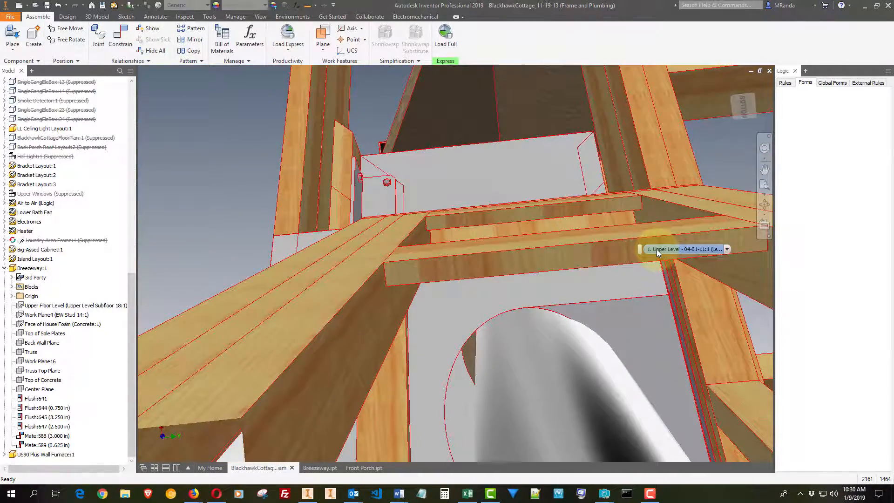
{"action": "middle_click_drag", "start_coordinate": [657, 250], "coordinate": [494, 272], "text": "shift"}
{"action": "middle_click_drag", "start_coordinate": [549, 269], "coordinate": [331, 351], "text": "shift"}
{"action": "middle_click_drag", "start_coordinate": [520, 318], "coordinate": [592, 291], "text": "shift"}
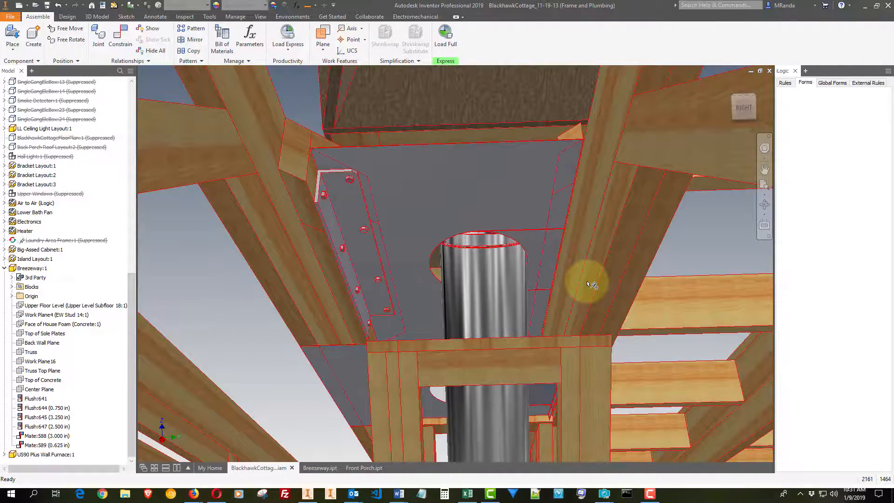
{"action": "left_click", "coordinate": [258, 308]}
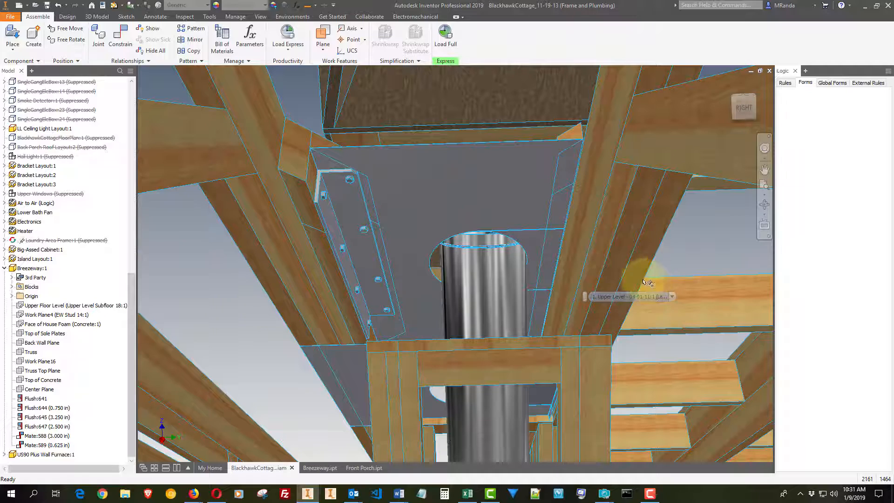
{"action": "left_click", "coordinate": [216, 315]}
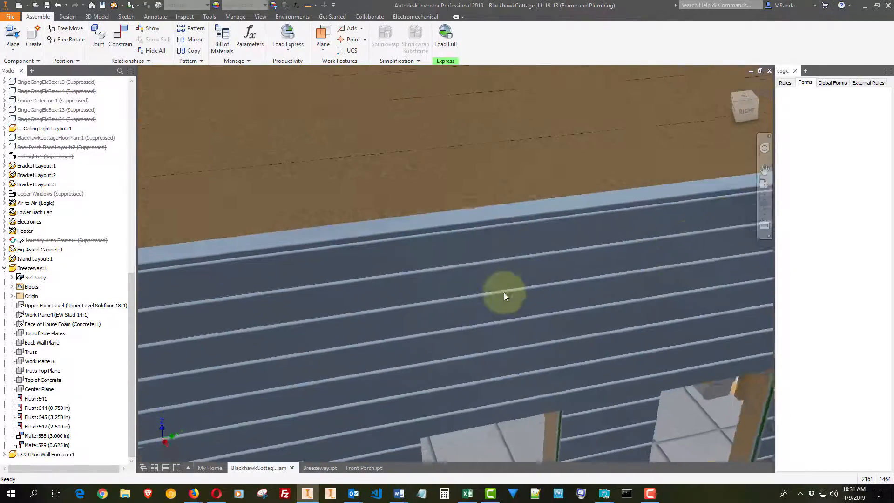
Switch to the Breezeway part and examine the siding profile sketch where it meets the concrete at the corner
{"action": "left_click", "coordinate": [435, 289]}
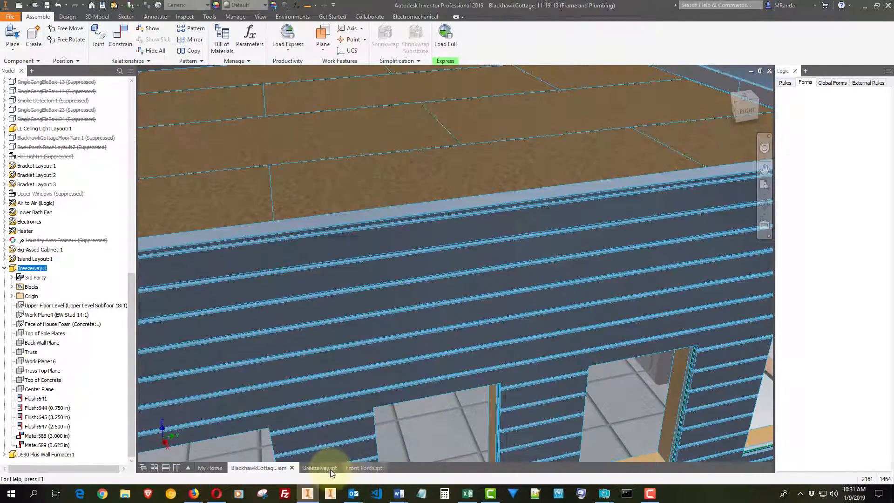
{"action": "left_click", "coordinate": [323, 468]}
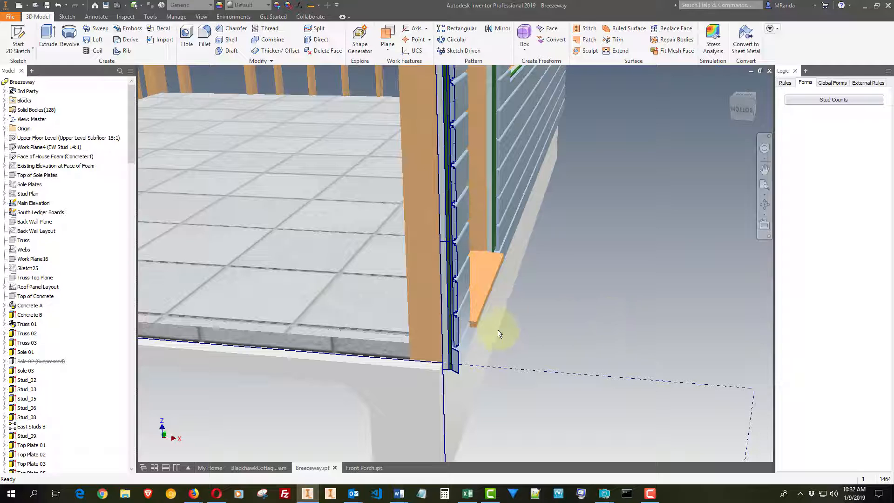
{"action": "scroll", "coordinate": [629, 351], "scroll_direction": "down", "scroll_amount": 3}
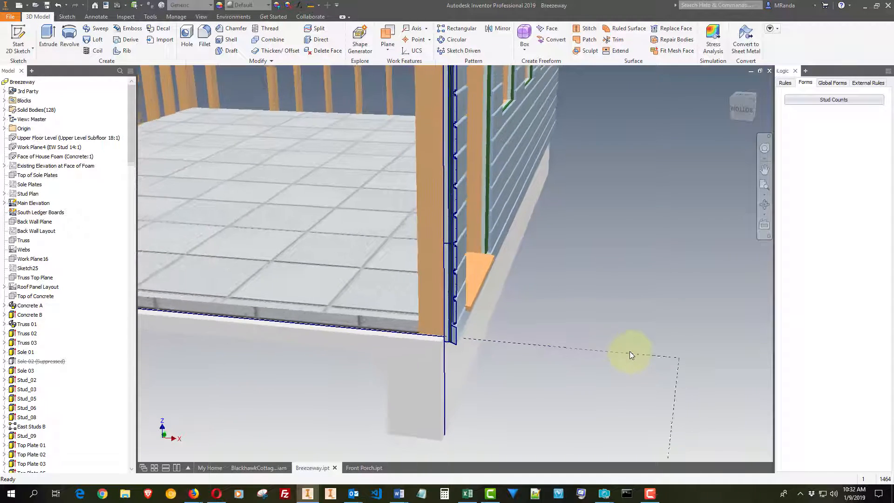
{"action": "scroll", "coordinate": [587, 381], "scroll_direction": "up", "scroll_amount": 3}
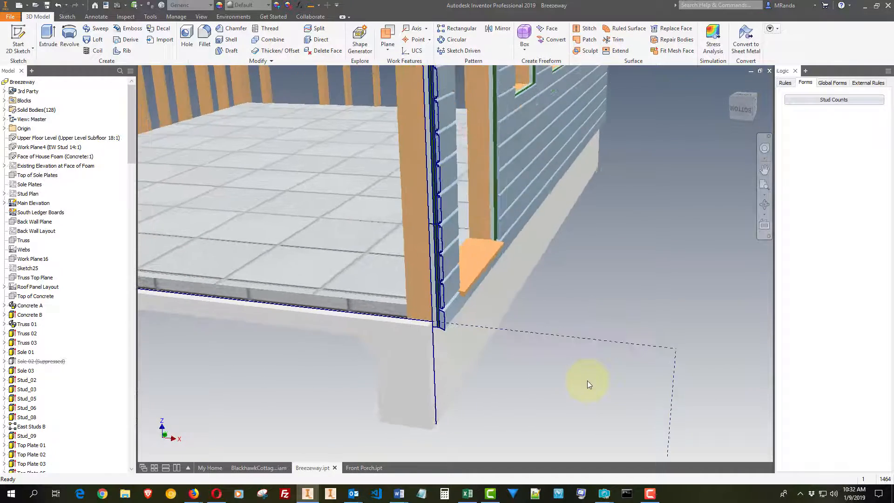
{"action": "scroll", "coordinate": [588, 383], "scroll_direction": "down", "scroll_amount": 3}
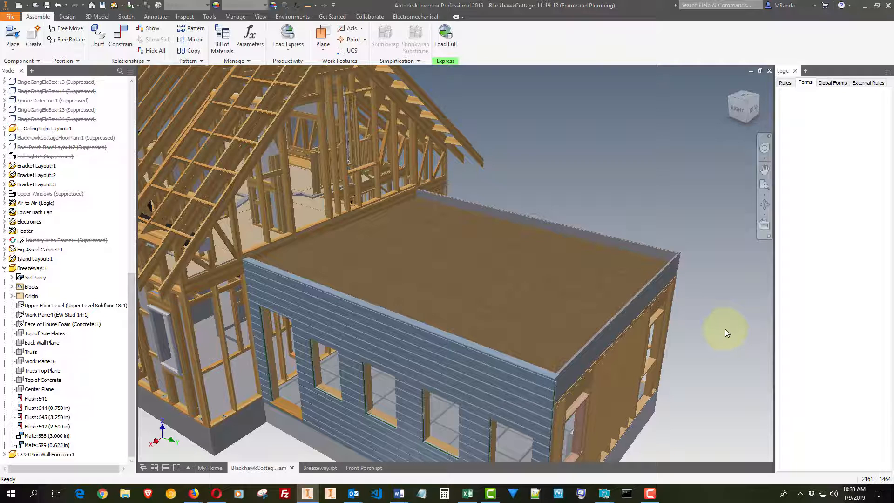
Review the breezeway's roof, sided window wall and exposed end framing from outside in the BlackhawkCottage assembly
{"action": "middle_click_drag", "start_coordinate": [724, 357], "coordinate": [694, 253]}
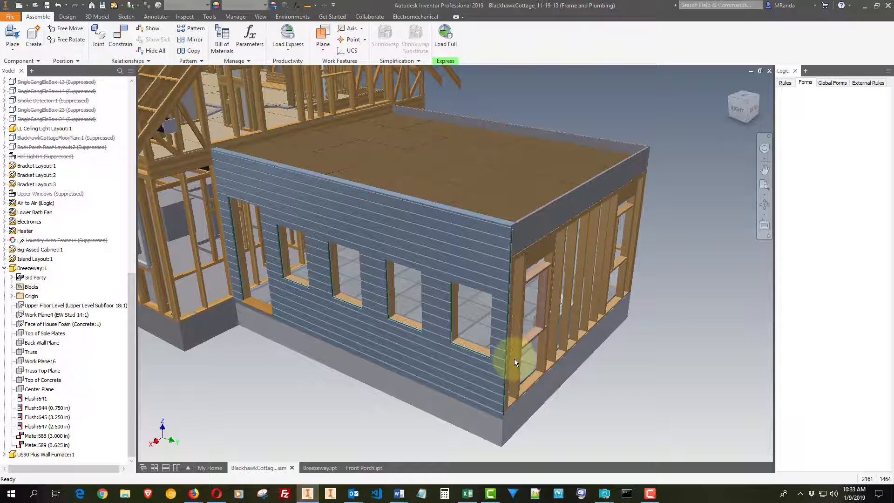
{"action": "scroll", "coordinate": [514, 359], "scroll_direction": "down", "scroll_amount": 8}
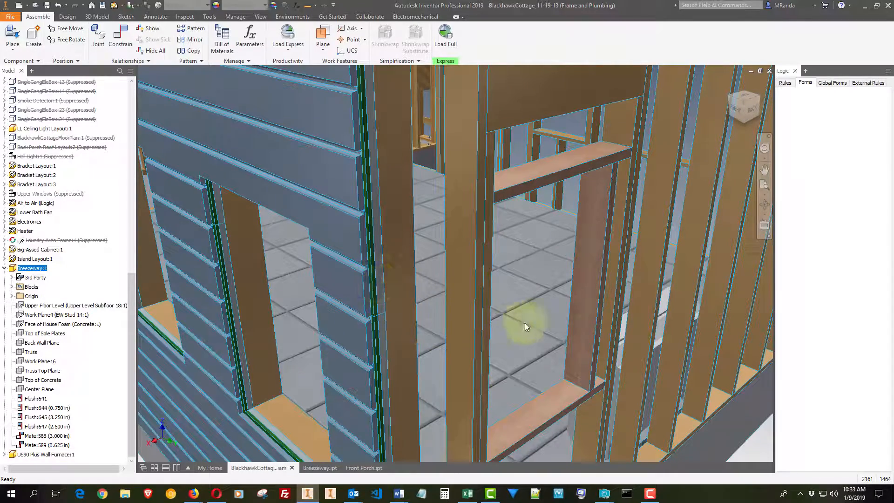
{"action": "scroll", "coordinate": [686, 336], "scroll_direction": "down", "scroll_amount": 5}
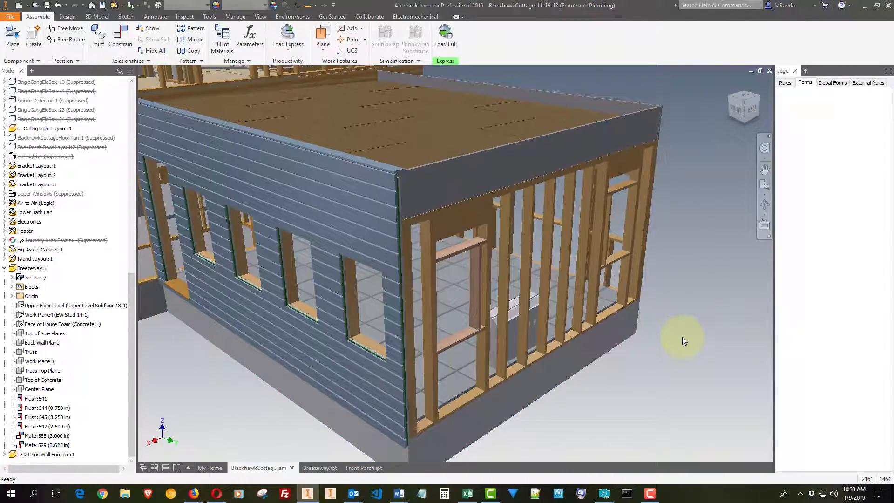